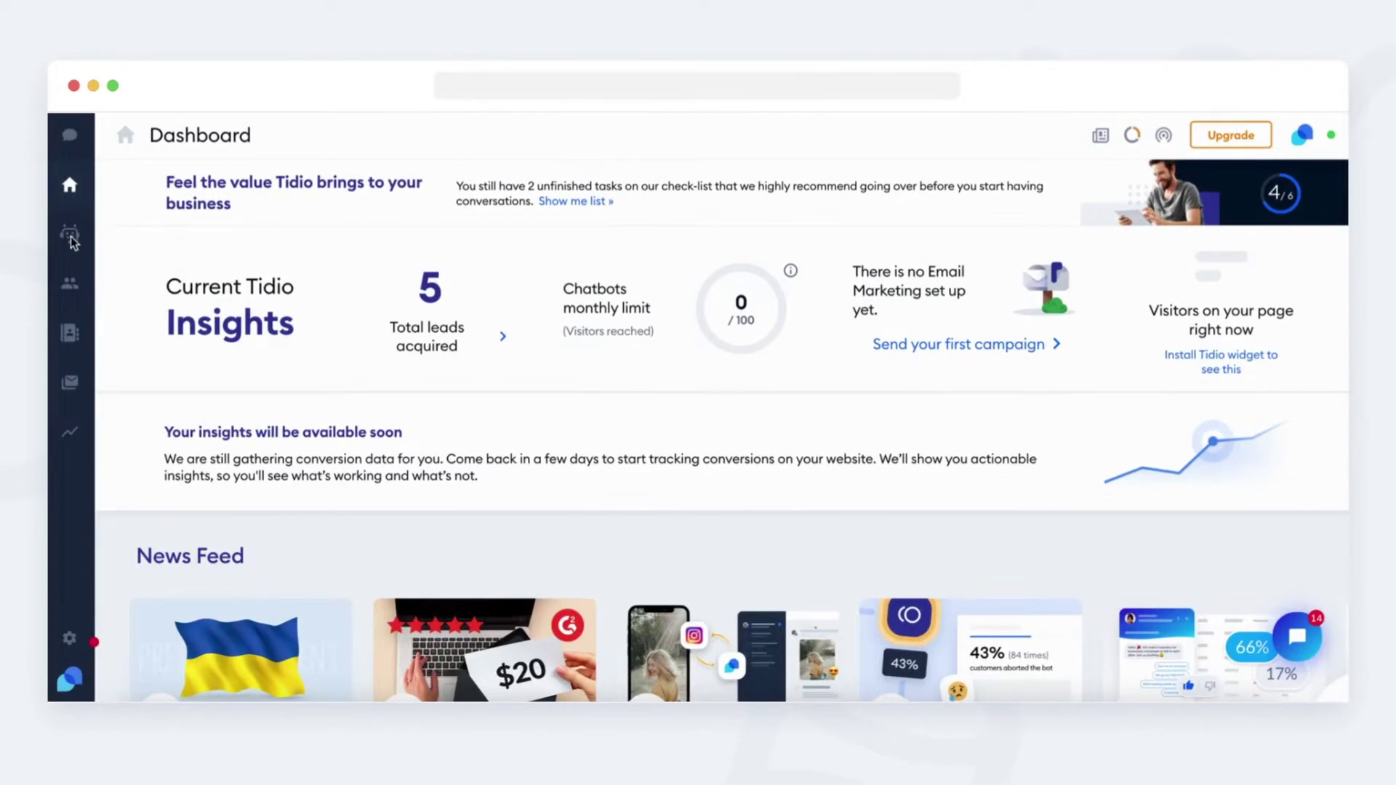
- Go to the Chatbots section and begin a new chatbot from scratch
{"action": "left_click", "coordinate": [72, 240]}
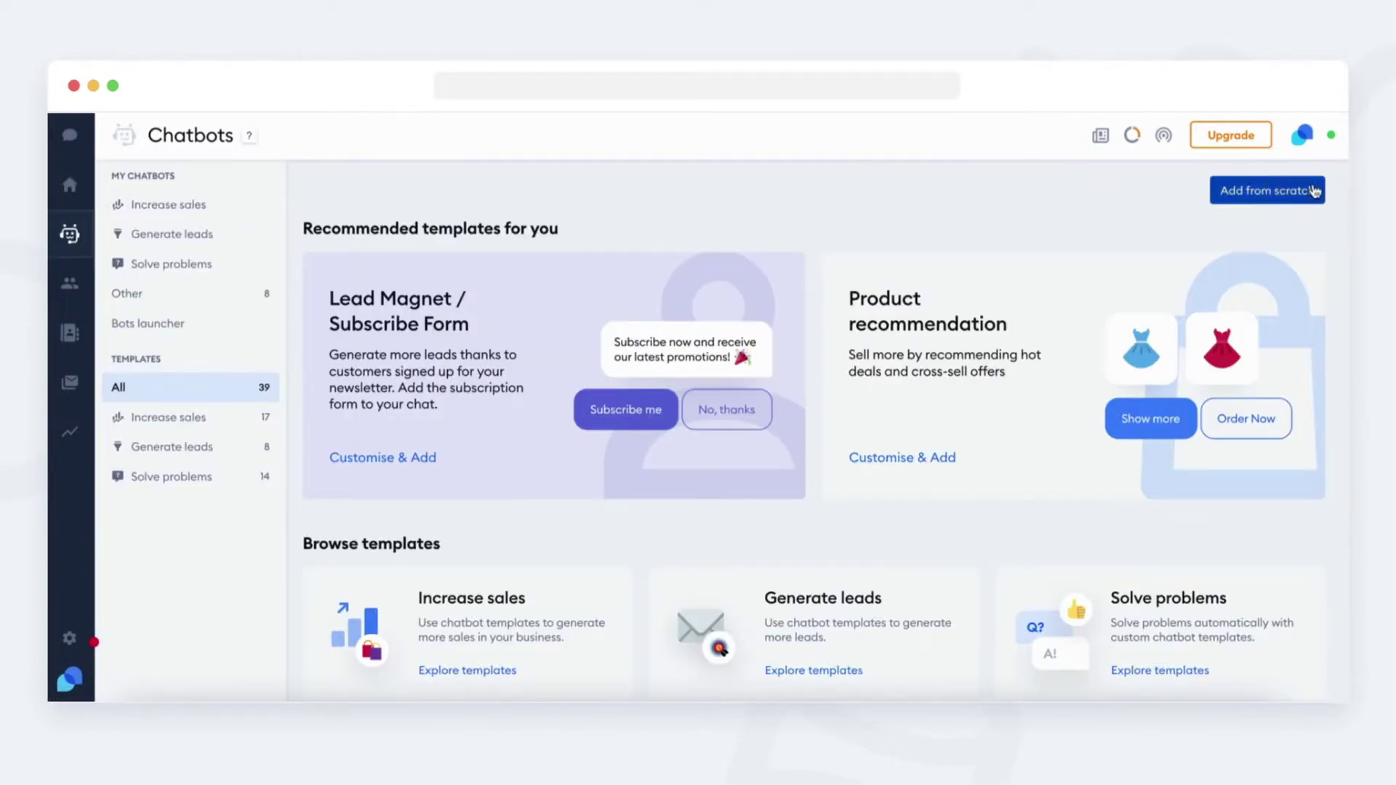
{"action": "left_click", "coordinate": [1267, 189]}
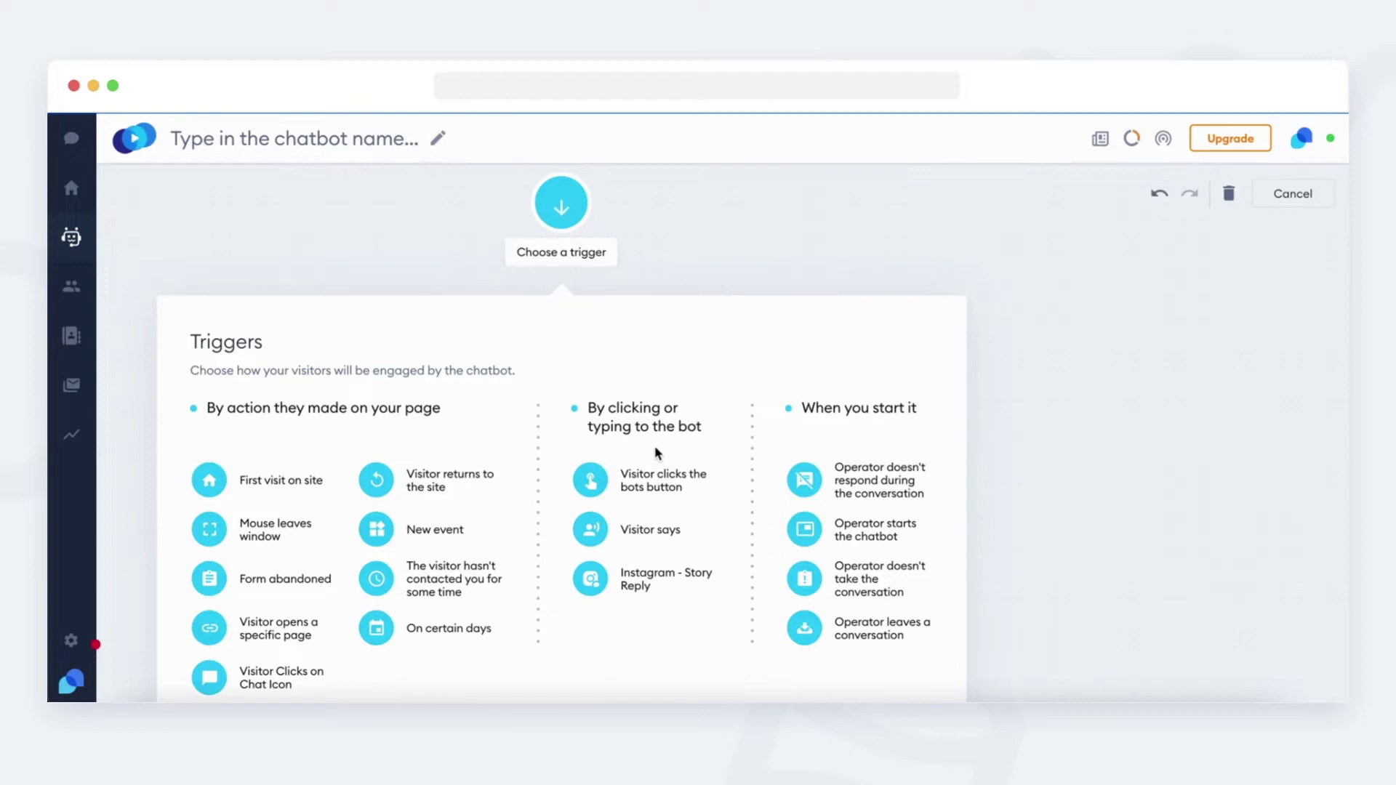
- Choose 'Visitor Clicks on Chat Icon' as the new chatbot's trigger
{"action": "left_click", "coordinate": [210, 678]}
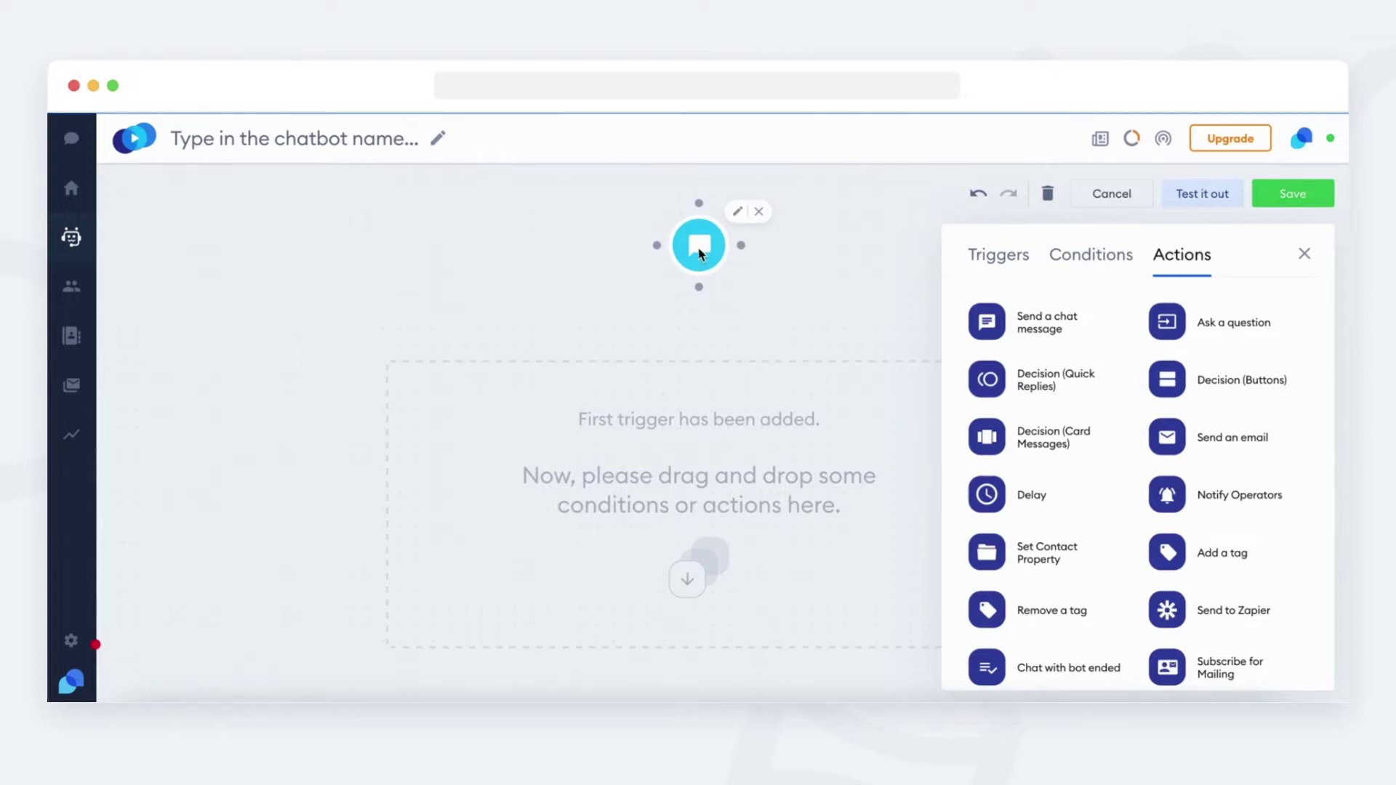
{"action": "left_click", "coordinate": [699, 251]}
{"action": "left_click", "coordinate": [1036, 317]}
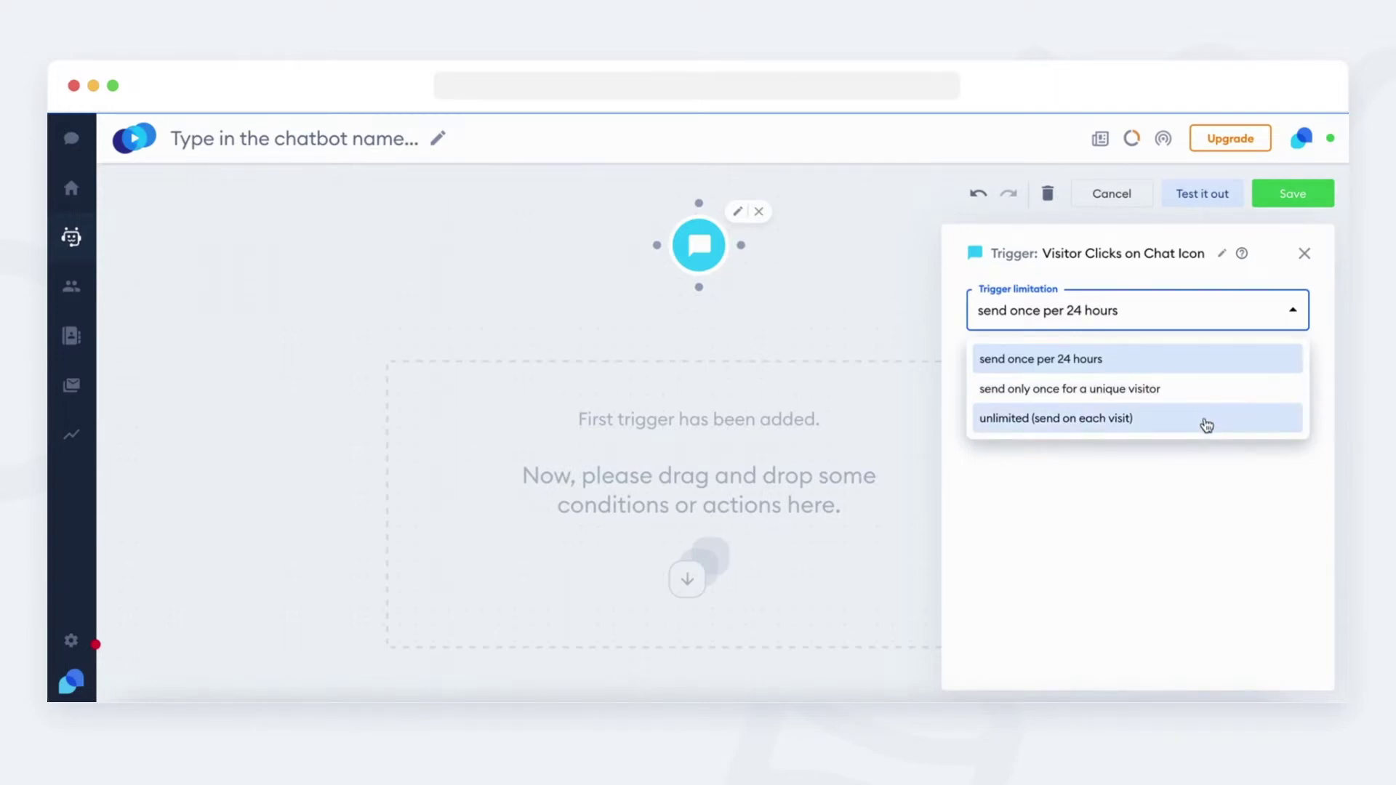
{"action": "left_click", "coordinate": [1303, 256]}
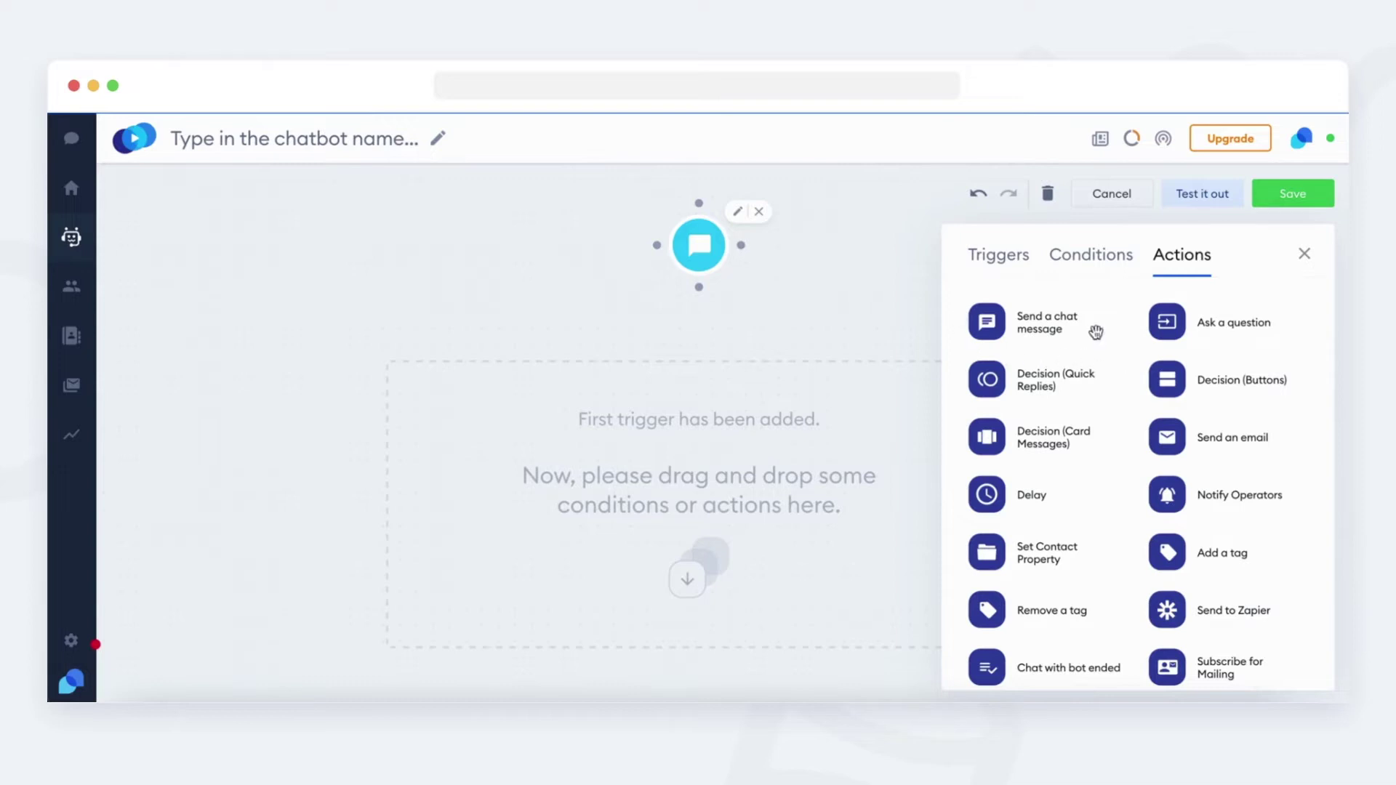
- Place a 'Send a chat message' action below the trigger and link the trigger to it
{"action": "left_click_drag", "start_coordinate": [974, 328], "coordinate": [706, 449]}
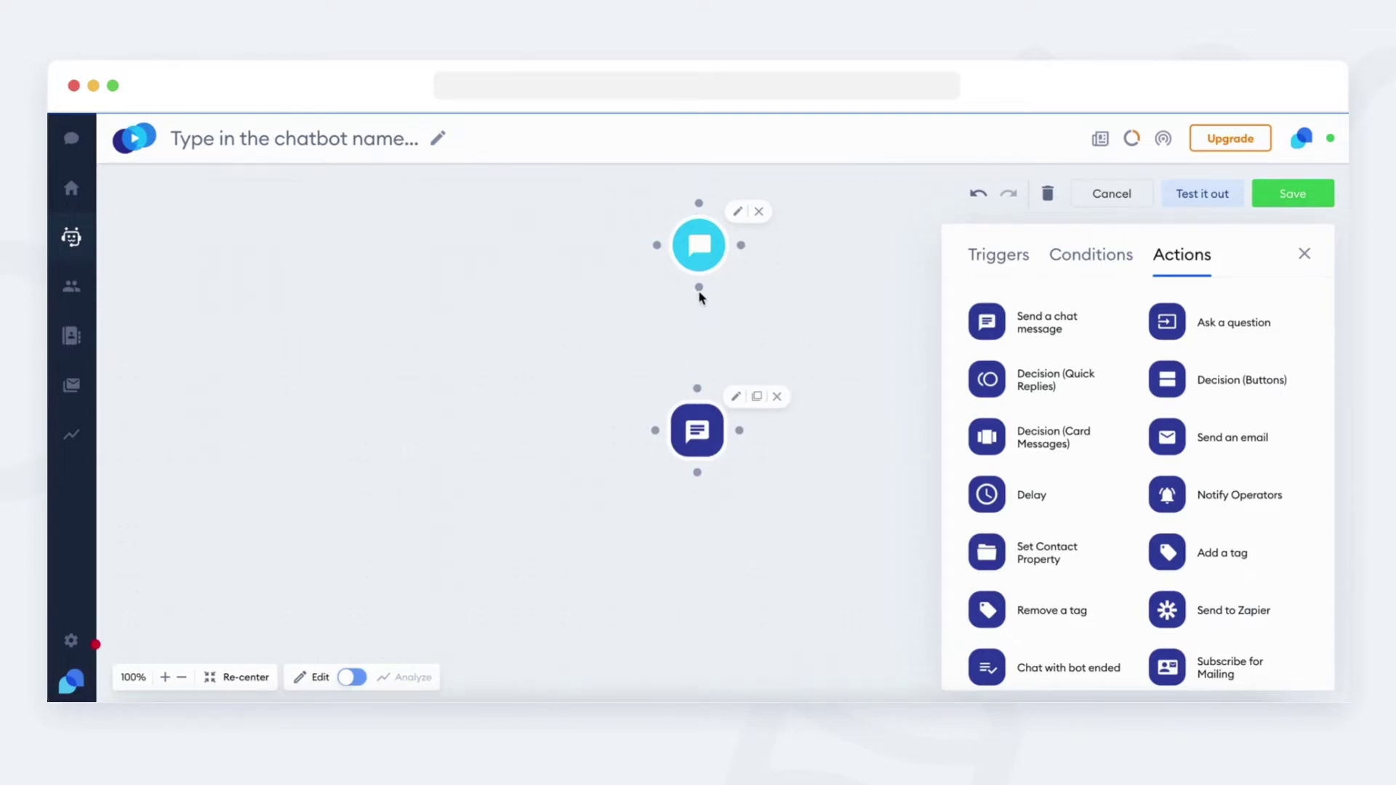
{"action": "left_click_drag", "start_coordinate": [699, 291], "coordinate": [701, 397]}
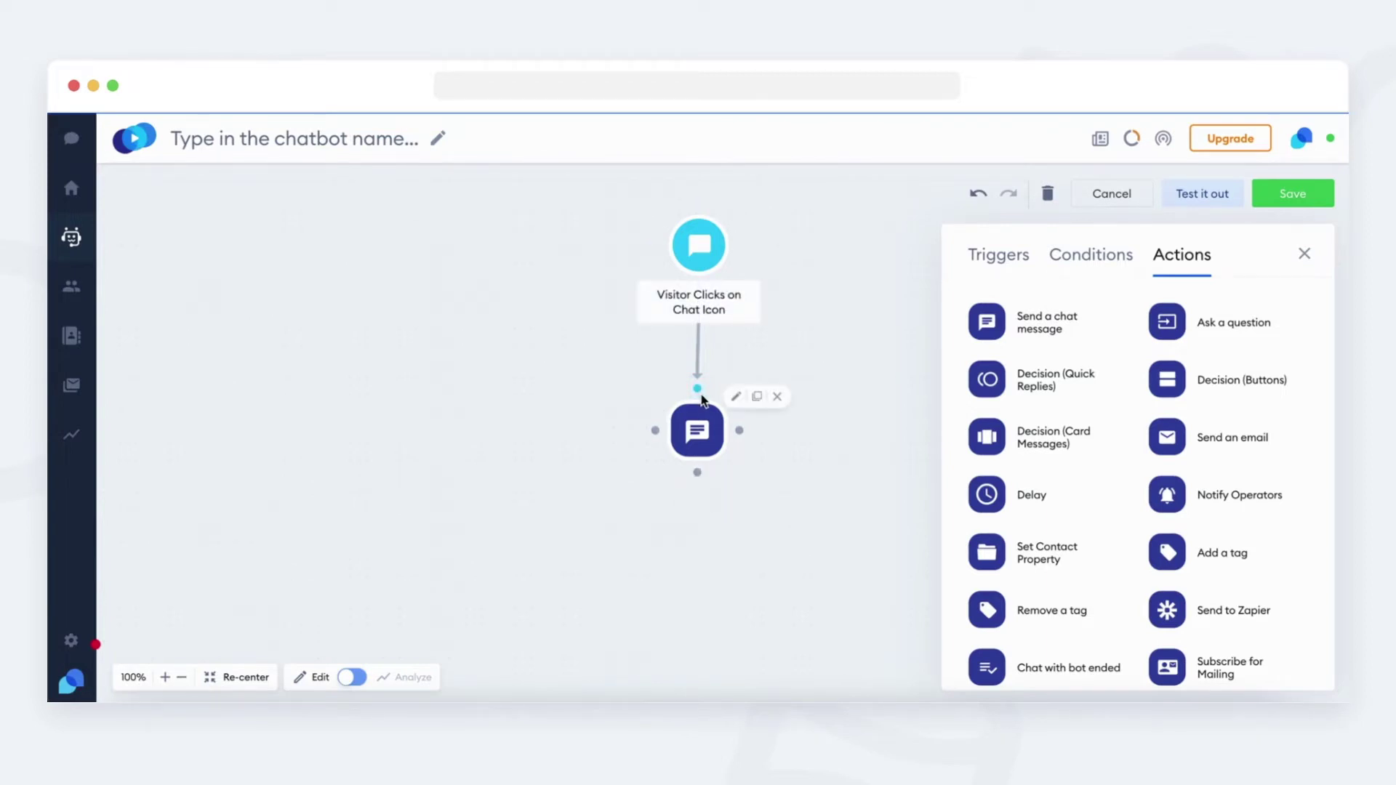
{"action": "left_click_drag", "start_coordinate": [703, 398], "coordinate": [702, 439]}
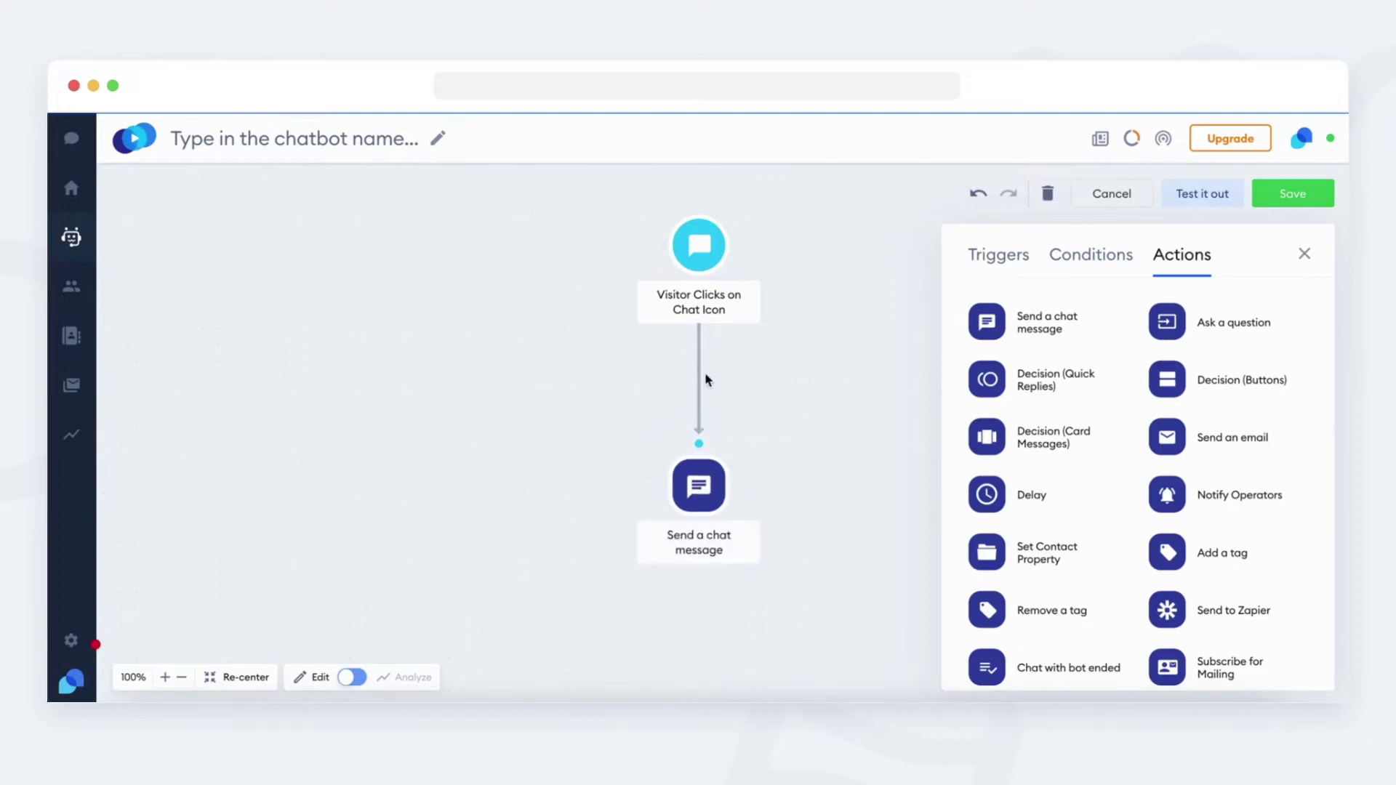
{"action": "left_click", "coordinate": [701, 380]}
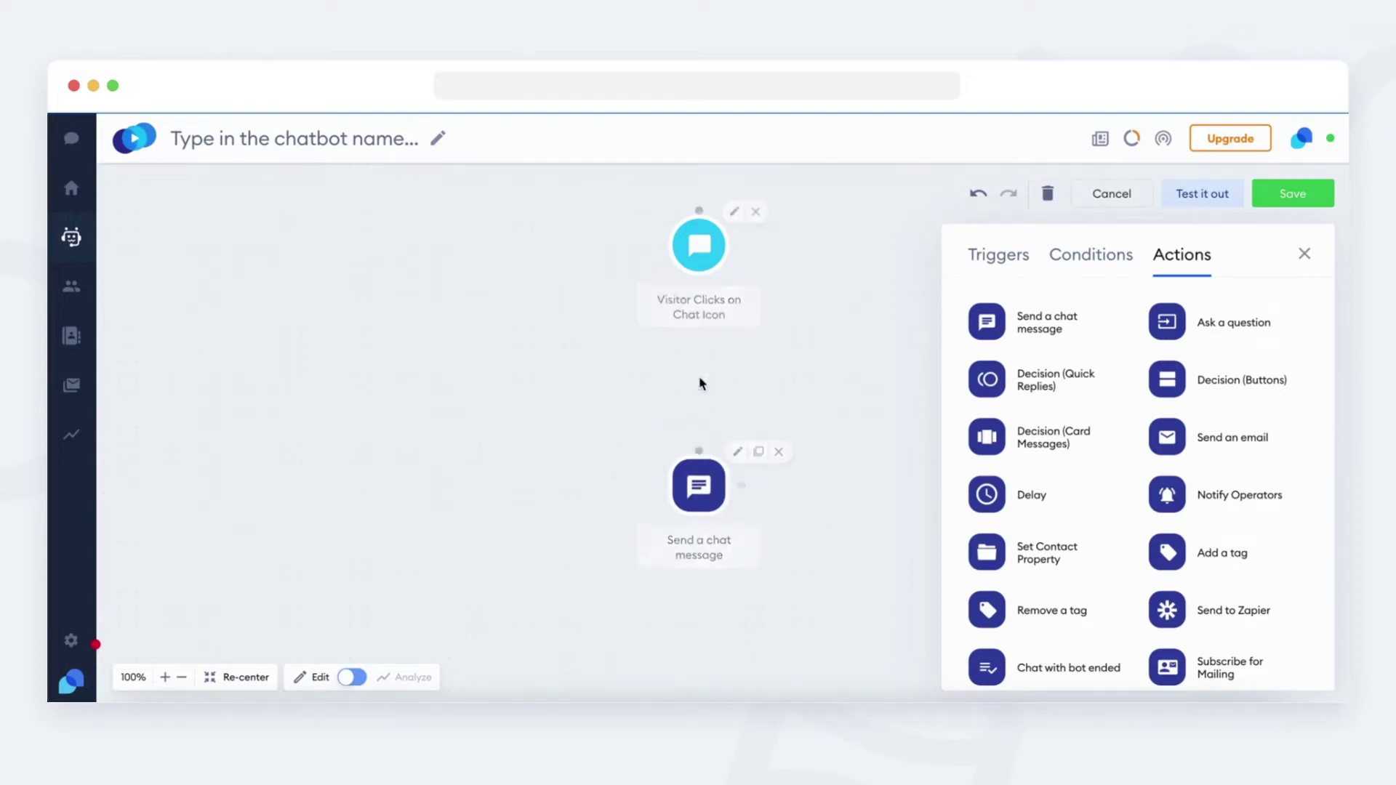
{"action": "left_click_drag", "start_coordinate": [699, 443], "coordinate": [701, 292]}
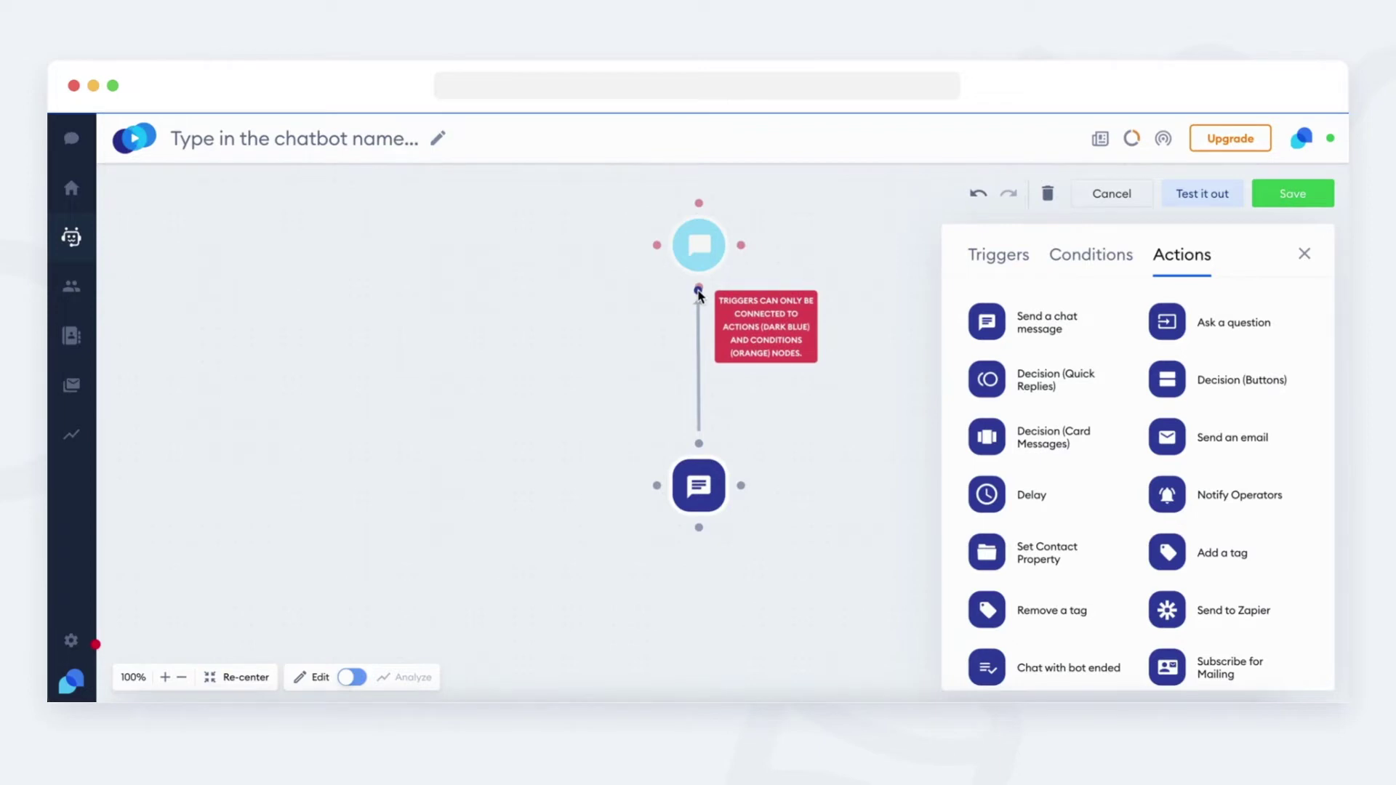
{"action": "left_click_drag", "start_coordinate": [698, 293], "coordinate": [699, 292]}
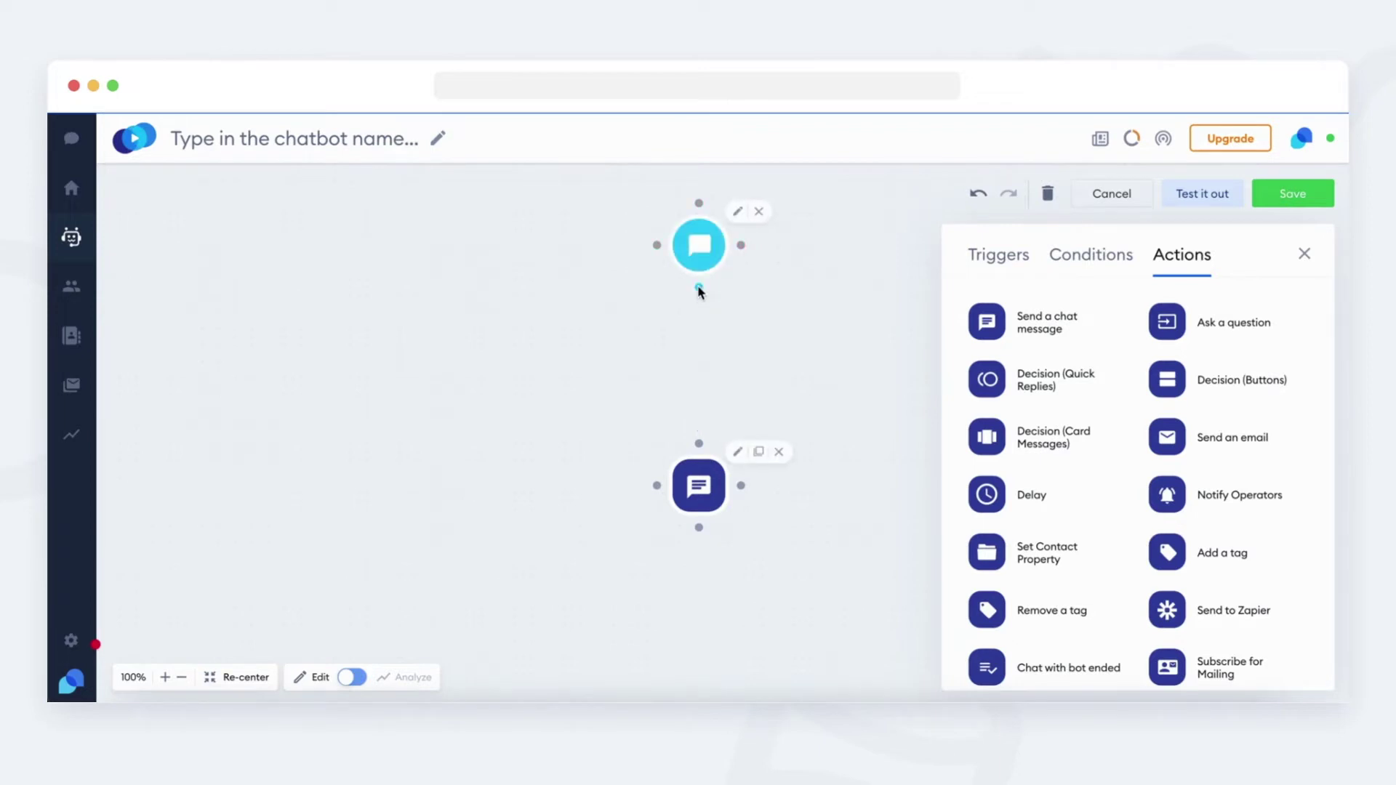
{"action": "left_click_drag", "start_coordinate": [698, 291], "coordinate": [698, 445]}
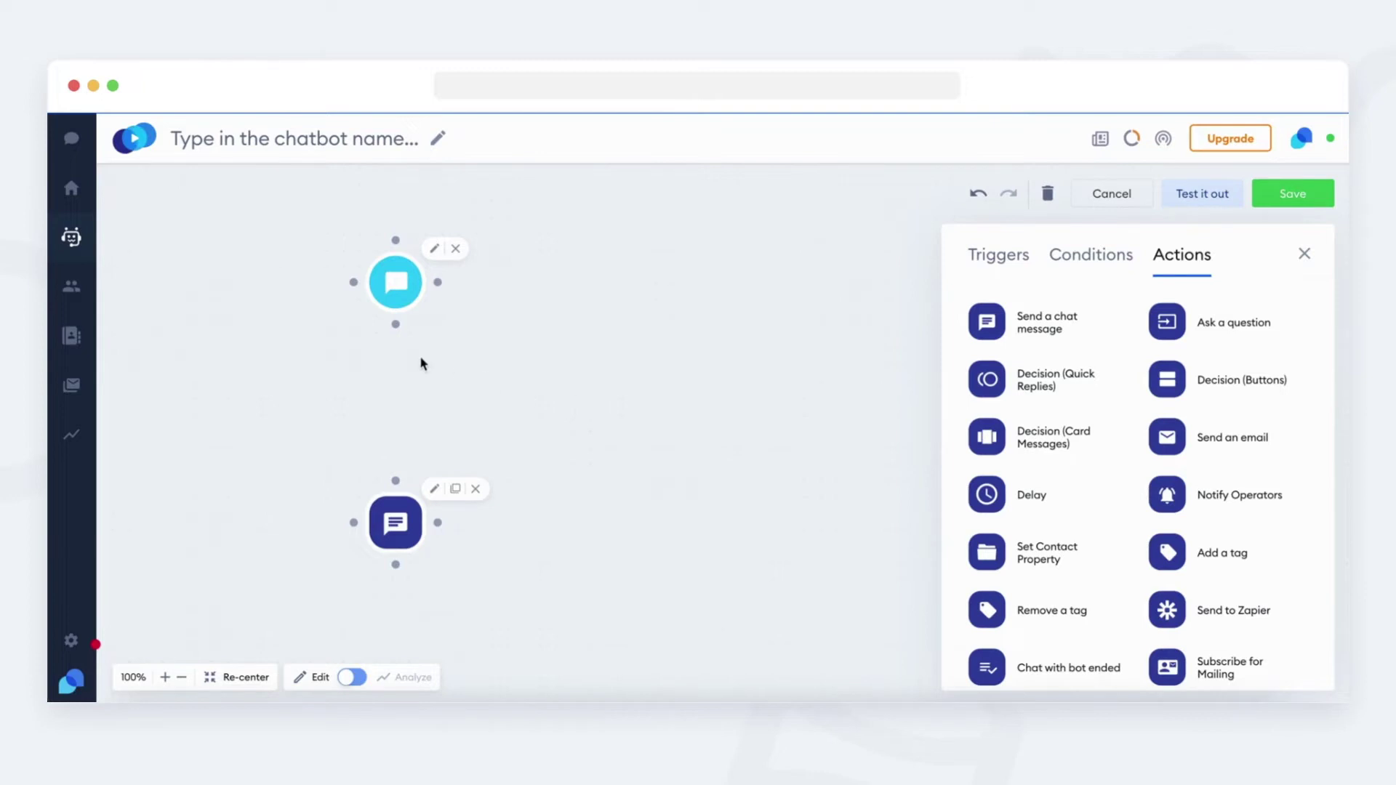
- Add an 'Ask a question' action and a 'Based on Contact Property' condition to the canvas
{"action": "left_click_drag", "start_coordinate": [392, 326], "coordinate": [396, 481]}
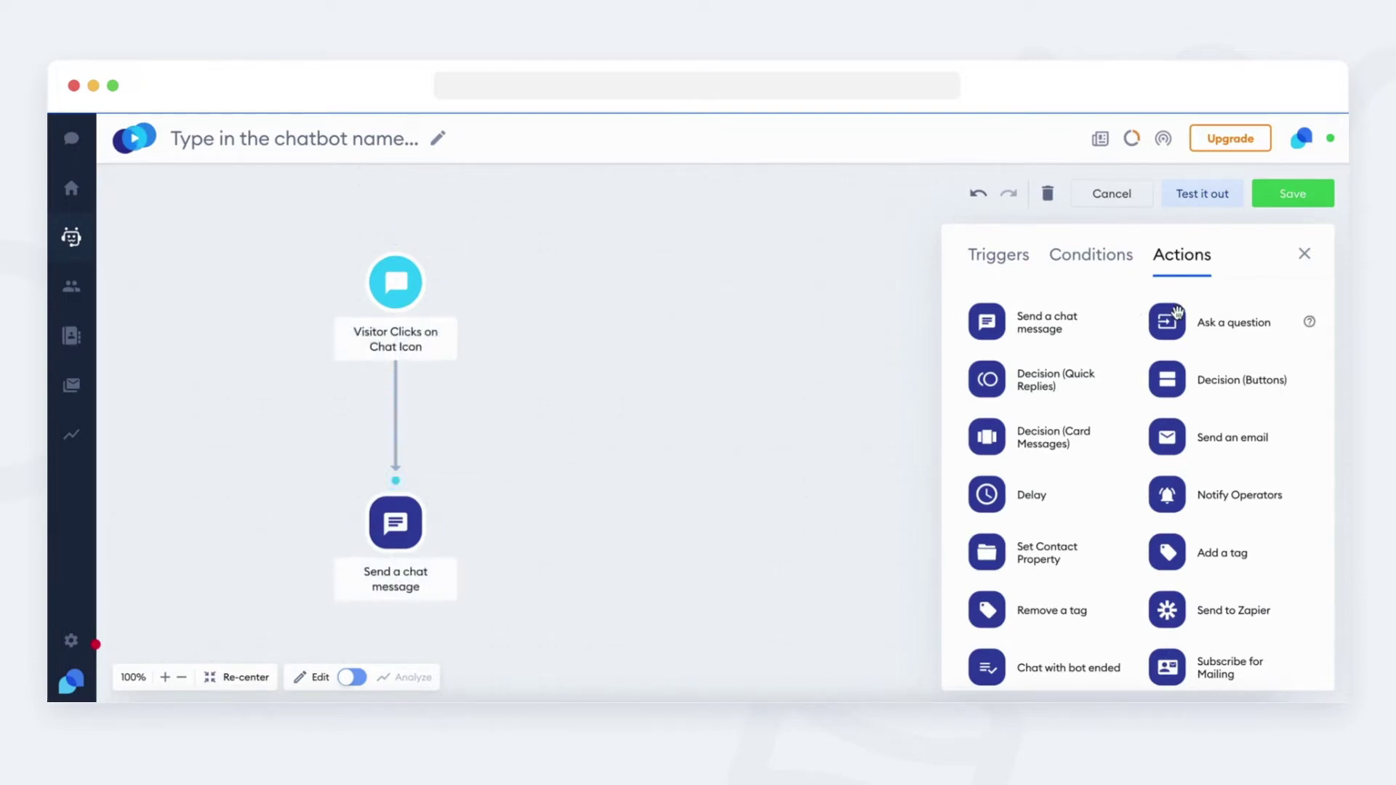
{"action": "left_click_drag", "start_coordinate": [1167, 323], "coordinate": [692, 267]}
{"action": "mouse_move", "coordinate": [429, 278]}
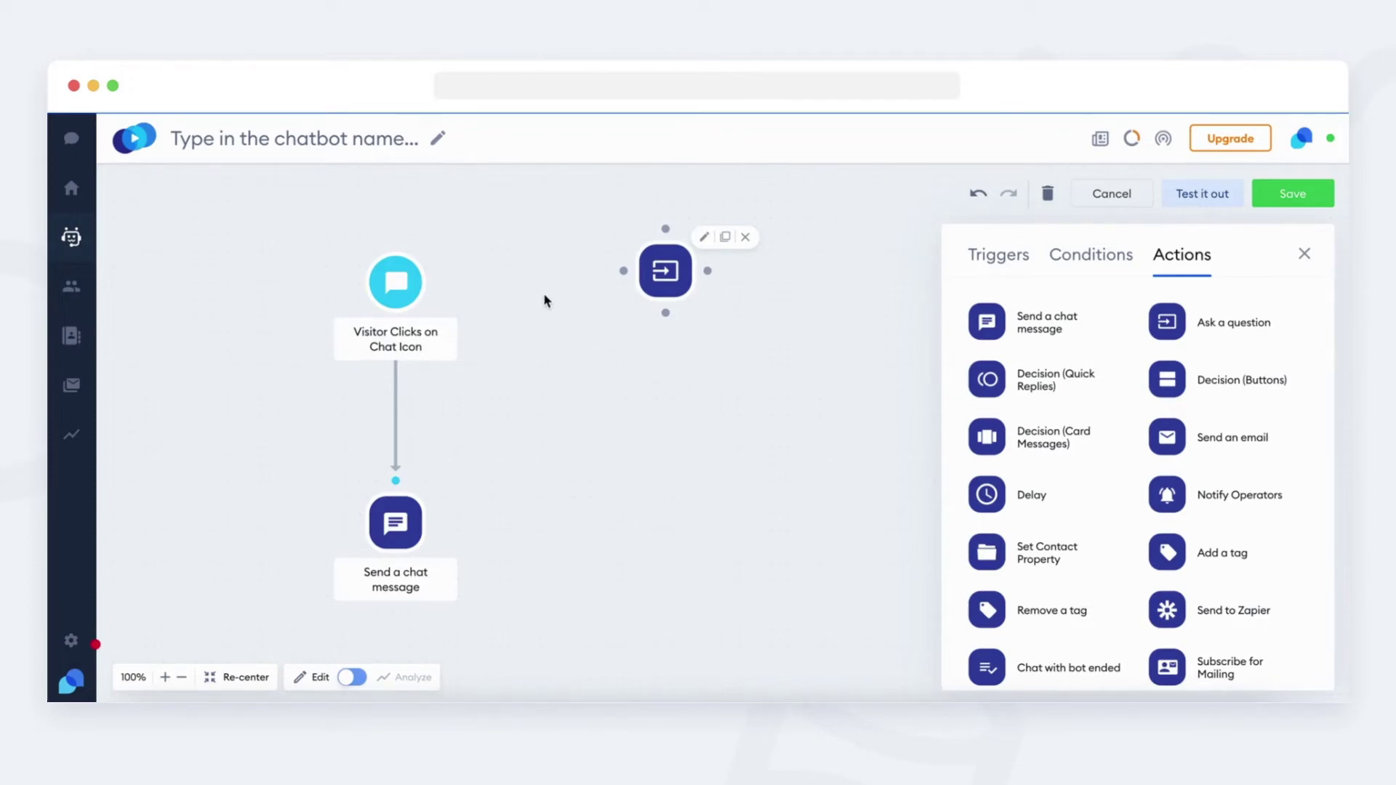
{"action": "left_click", "coordinate": [1063, 268]}
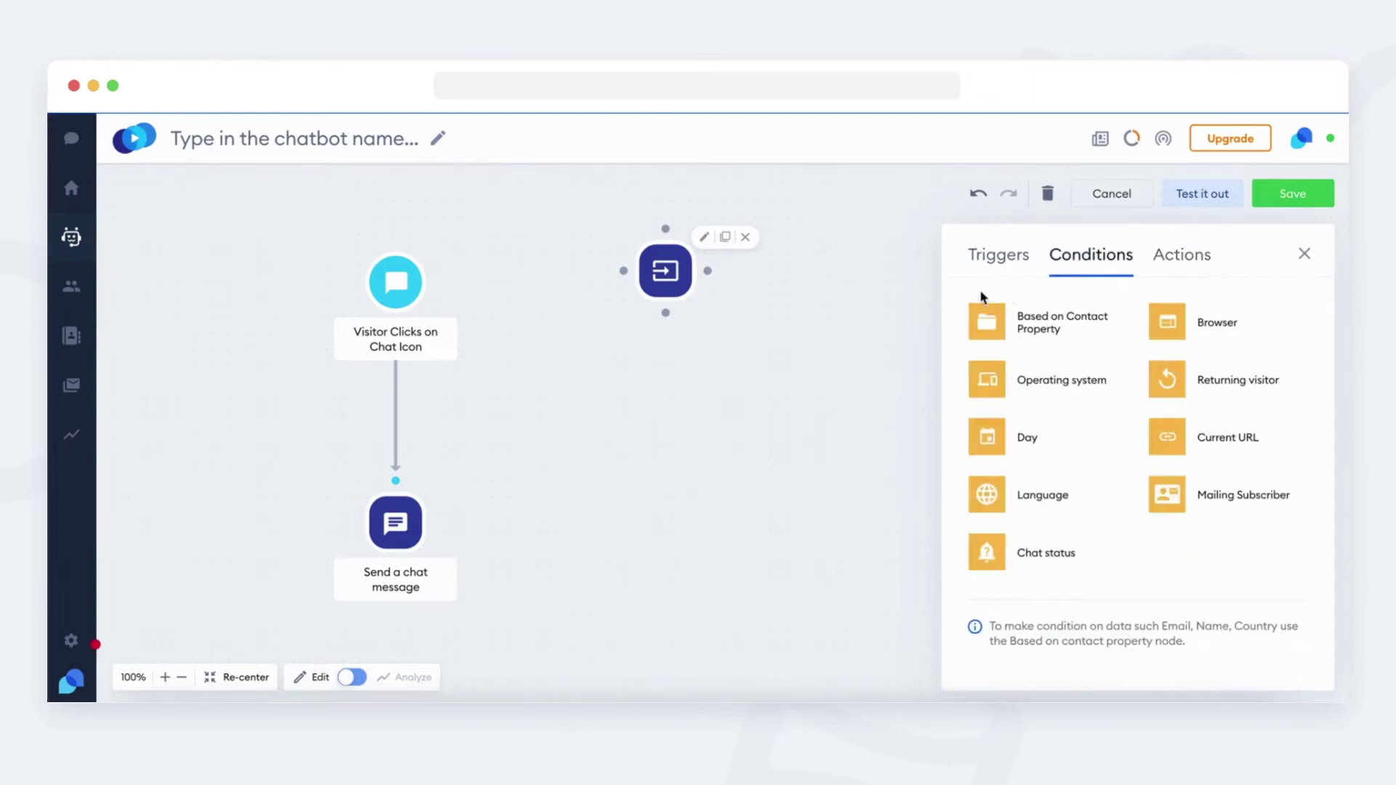
{"action": "left_click_drag", "start_coordinate": [1004, 329], "coordinate": [516, 338]}
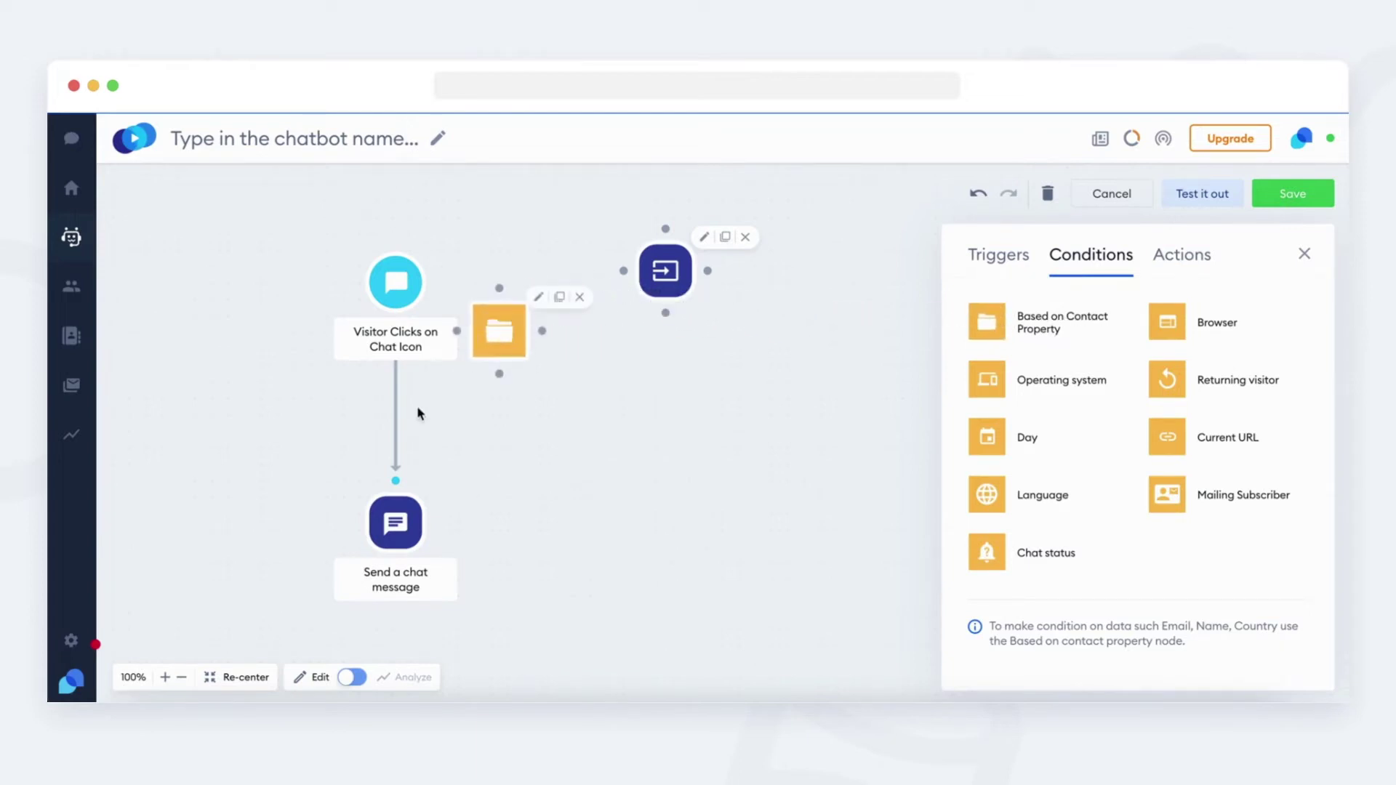
- Remove the trigger-to-message link and spread the trigger, condition and message nodes apart
{"action": "left_click", "coordinate": [397, 420]}
{"action": "left_click_drag", "start_coordinate": [398, 307], "coordinate": [237, 450]}
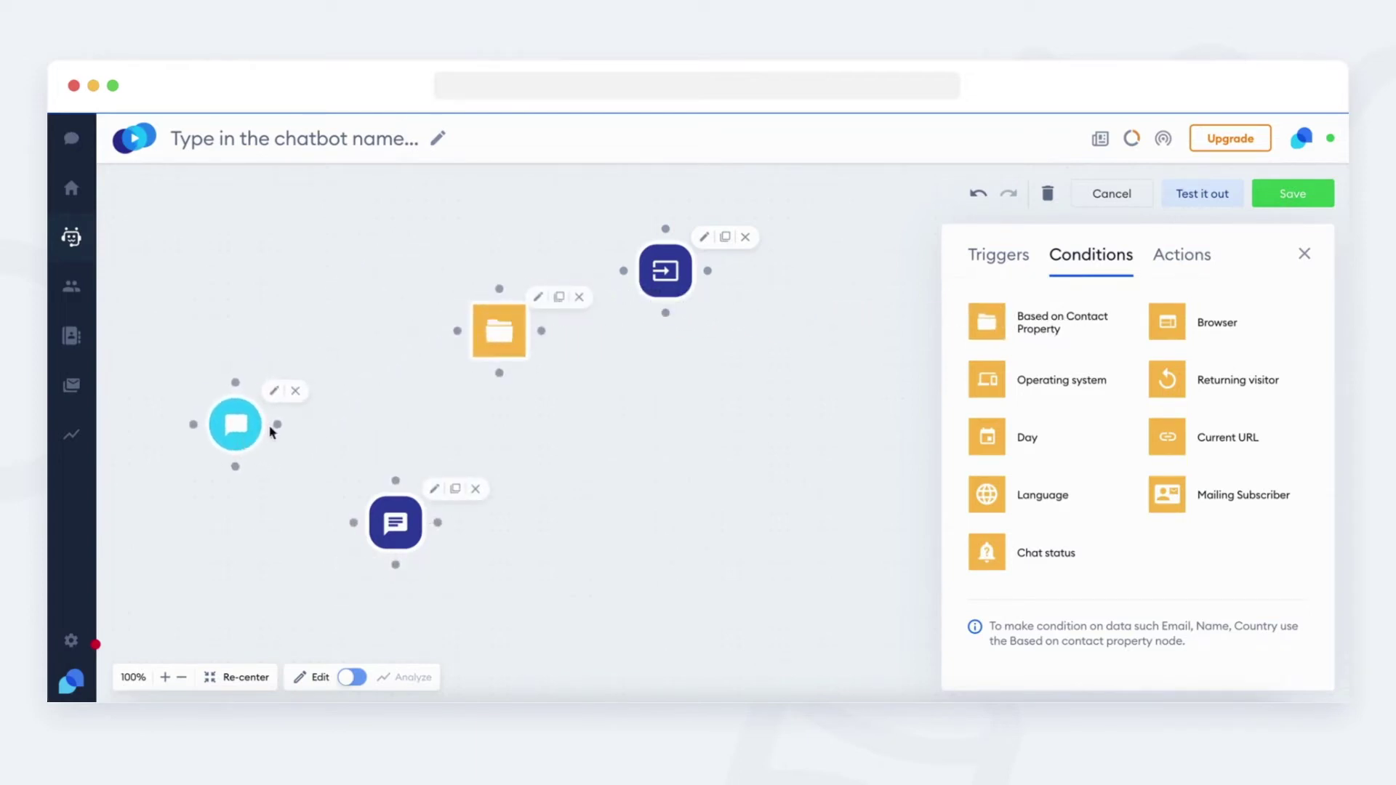
{"action": "left_click_drag", "start_coordinate": [500, 349], "coordinate": [437, 433]}
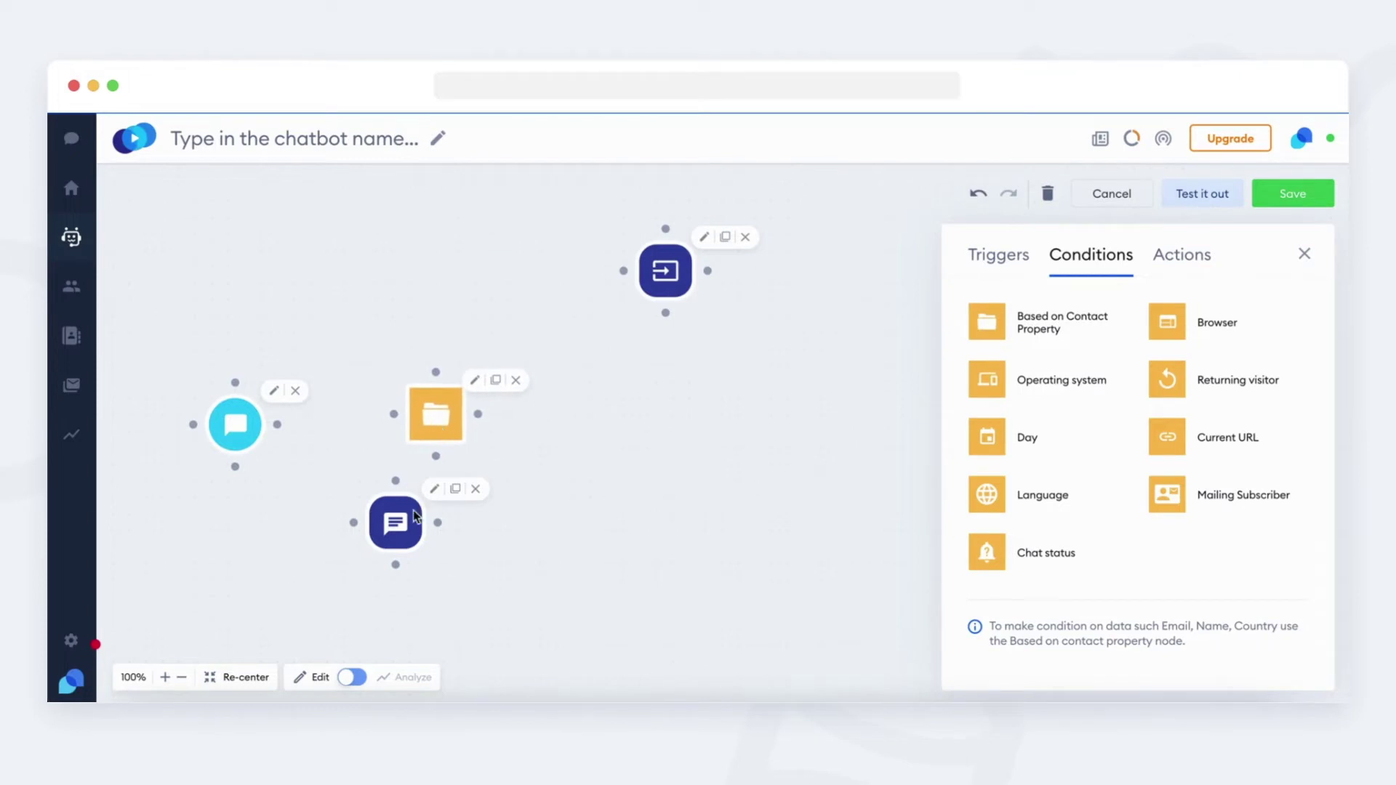
{"action": "left_click_drag", "start_coordinate": [412, 530], "coordinate": [686, 548]}
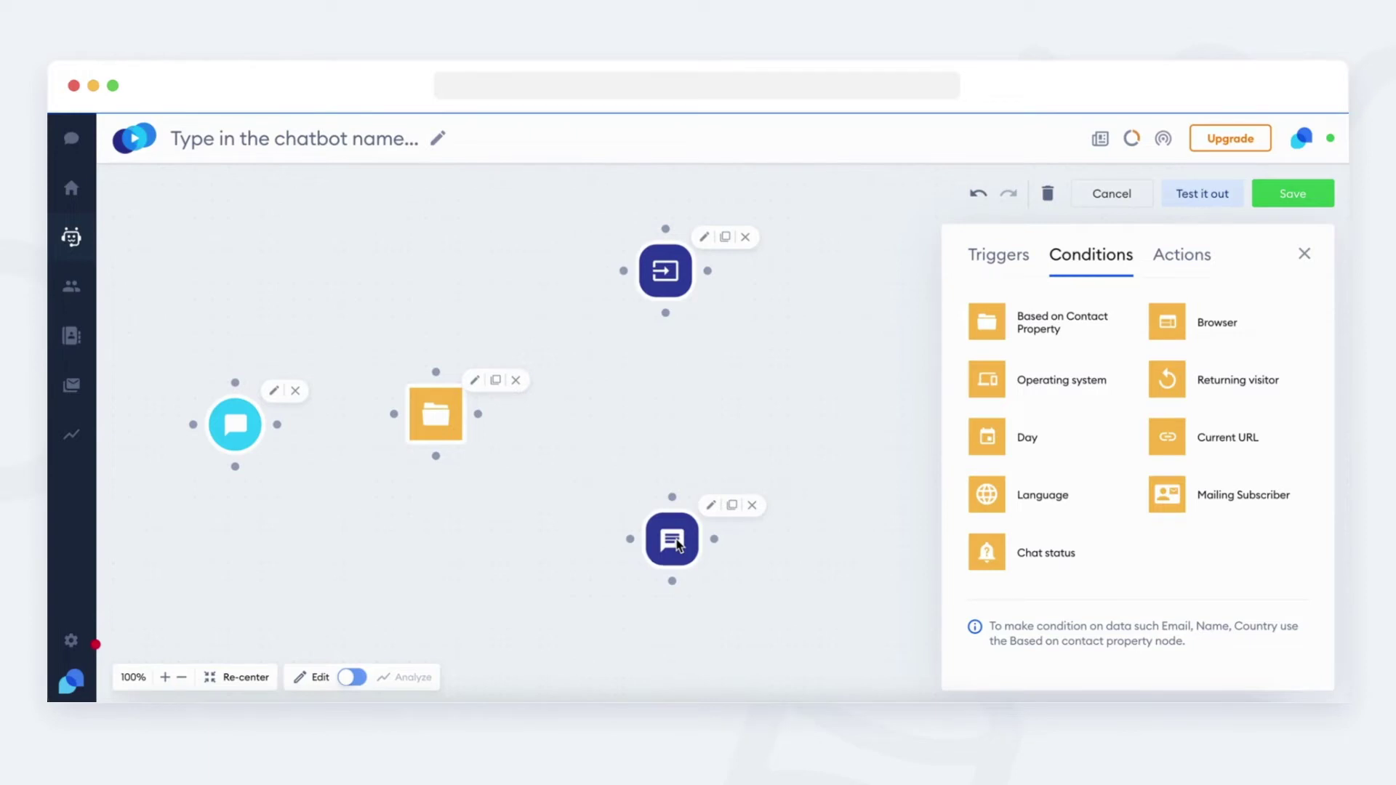
{"action": "left_click", "coordinate": [438, 415]}
- Set the condition to contact property 'name' 'Is set' and connect the trigger into it
{"action": "left_click", "coordinate": [442, 413]}
{"action": "left_click", "coordinate": [1161, 322]}
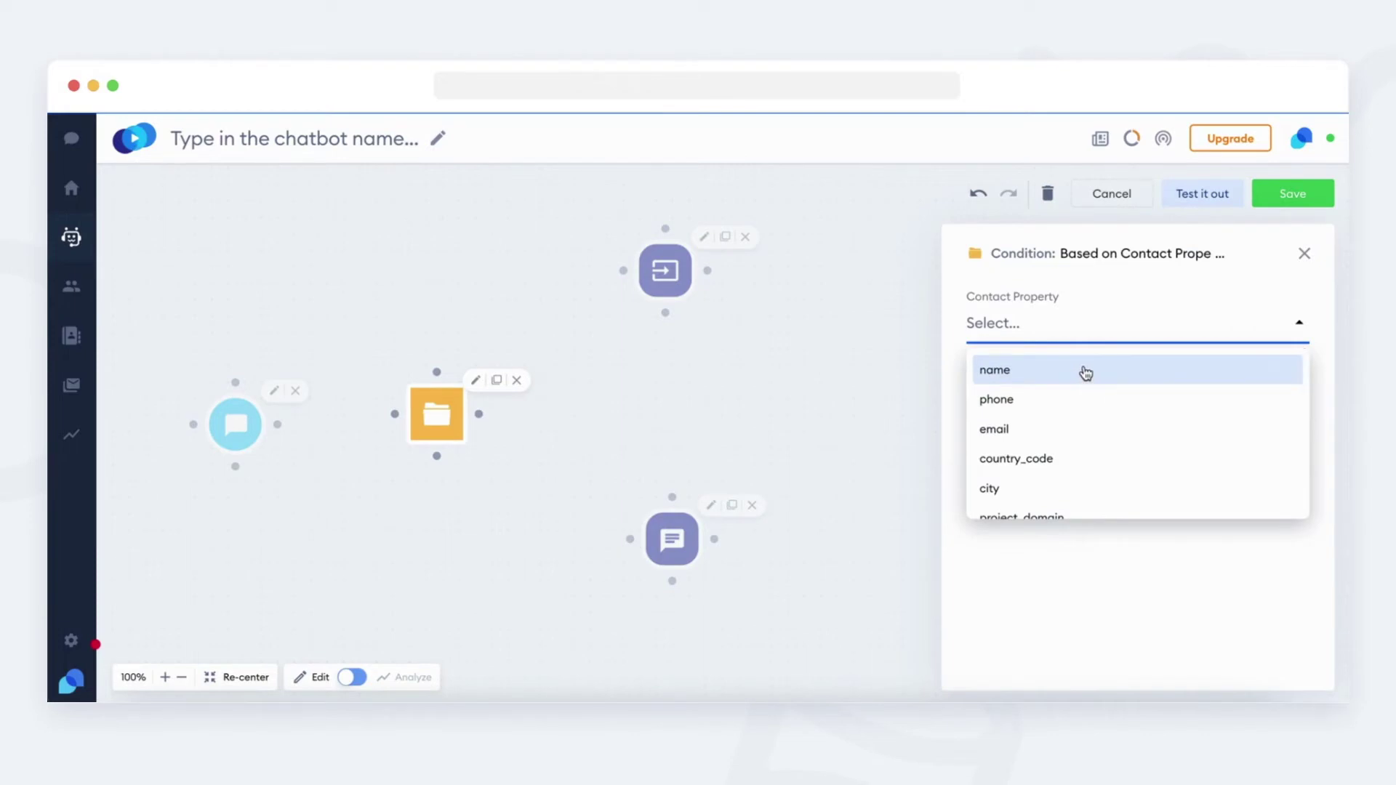
{"action": "left_click", "coordinate": [1085, 373]}
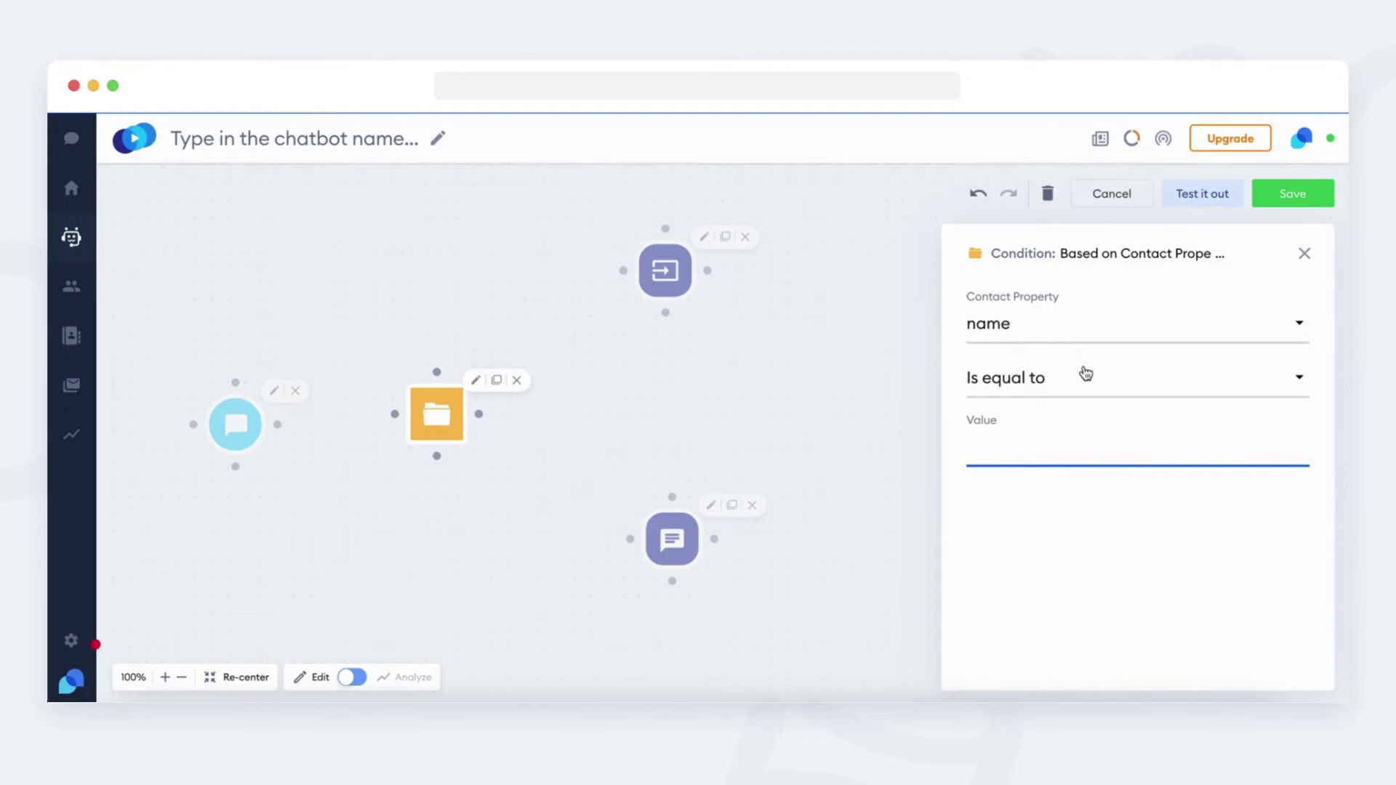
{"action": "left_click", "coordinate": [1017, 390]}
{"action": "left_click", "coordinate": [1021, 487]}
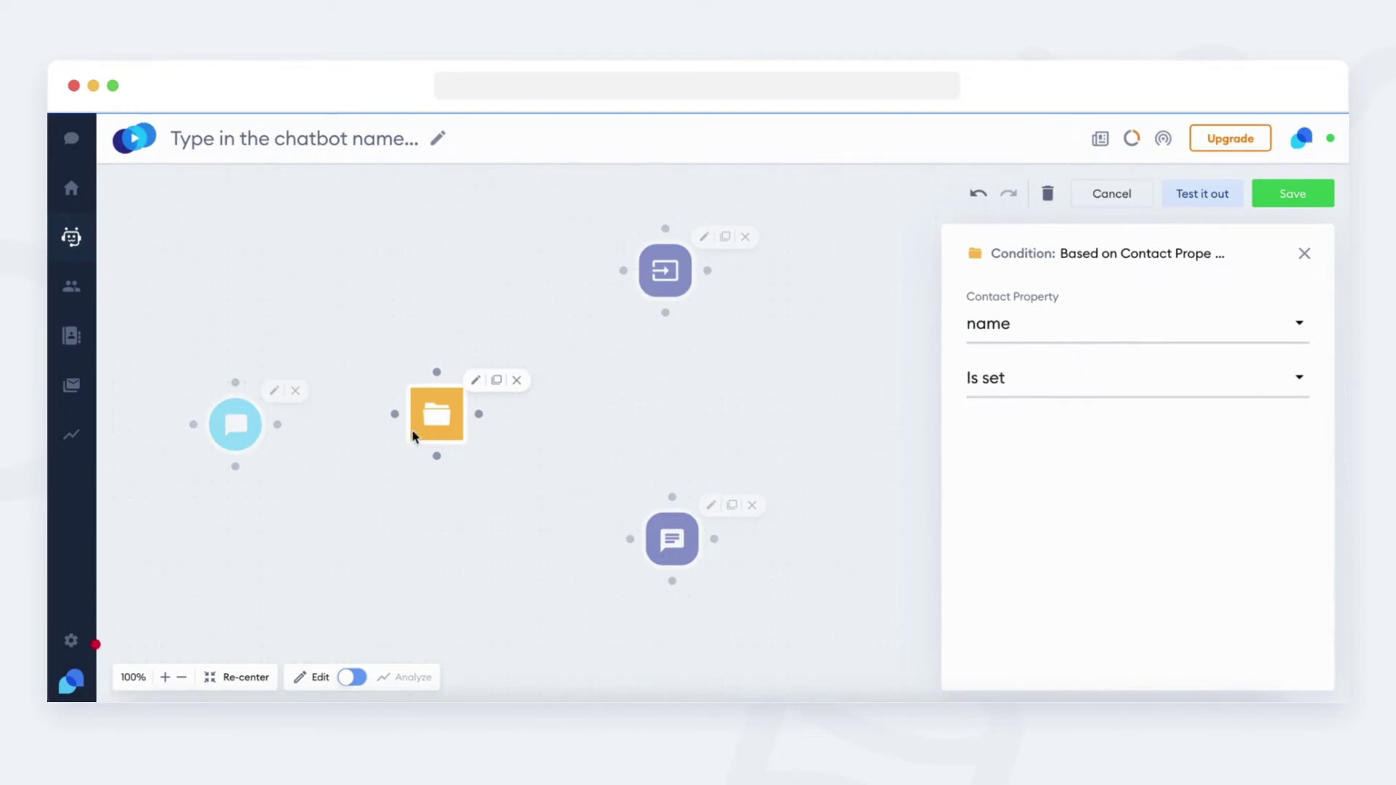
{"action": "left_click", "coordinate": [467, 314]}
{"action": "left_click_drag", "start_coordinate": [277, 424], "coordinate": [440, 416]}
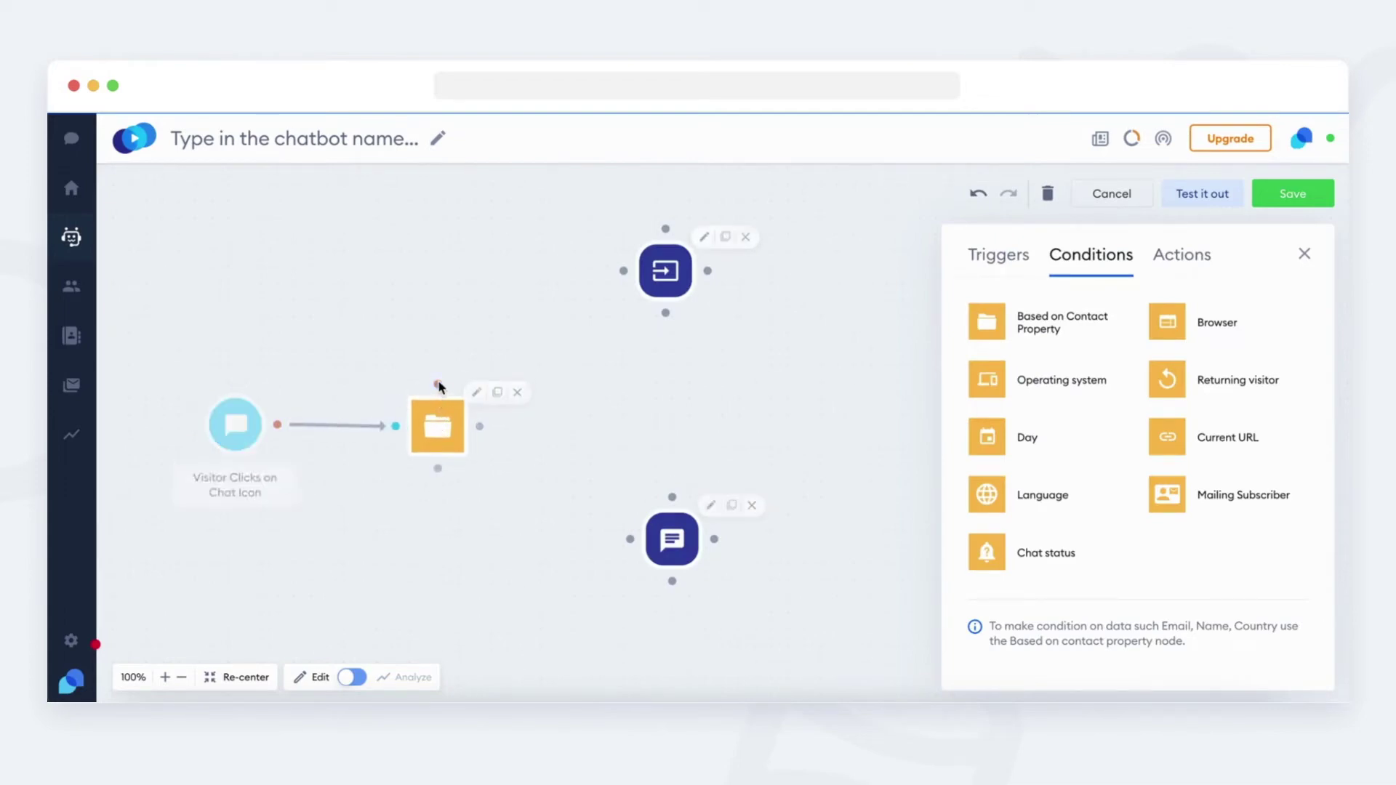
- Route the condition's No branch to the question and make it ask "What's your name?"
{"action": "left_click_drag", "start_coordinate": [437, 384], "coordinate": [622, 274]}
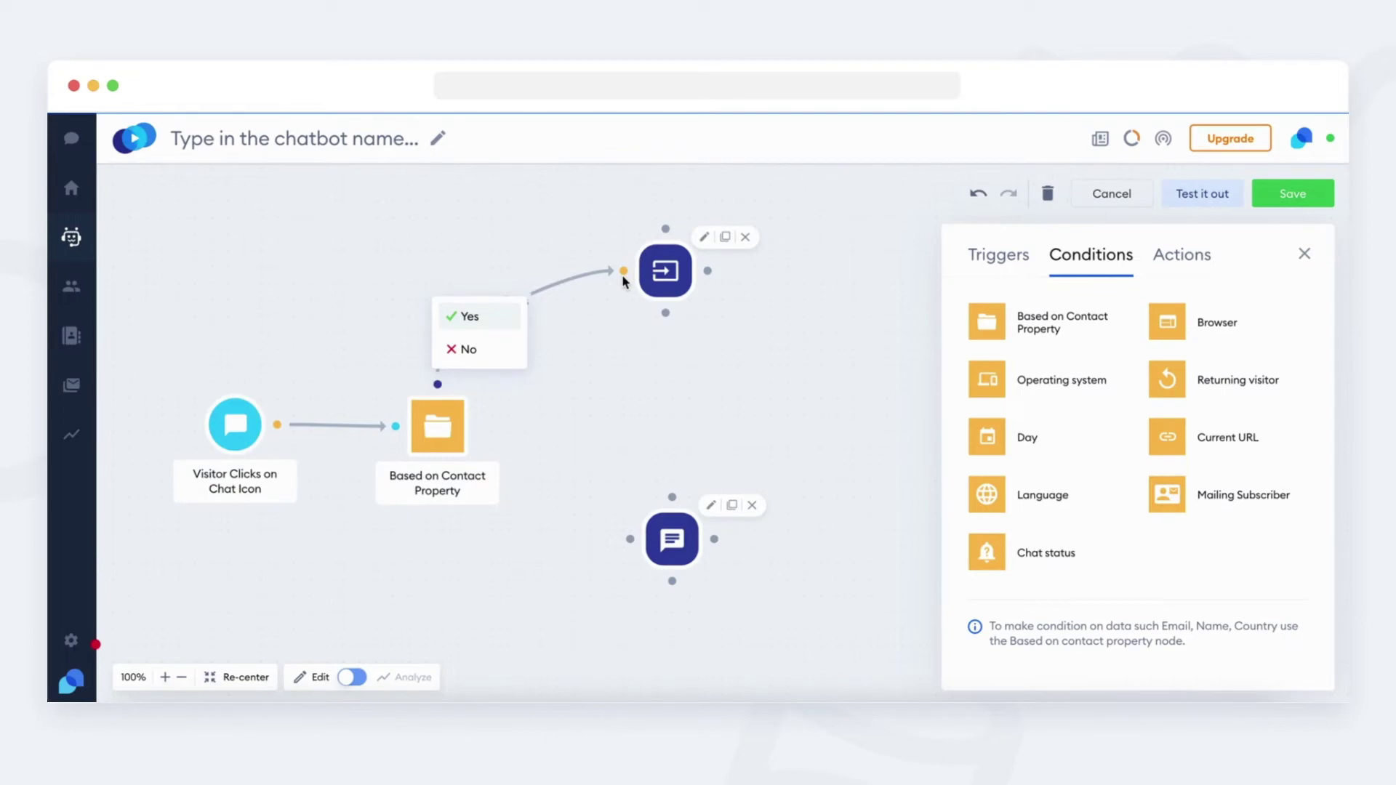
{"action": "left_click", "coordinate": [469, 350]}
{"action": "left_click", "coordinate": [666, 280]}
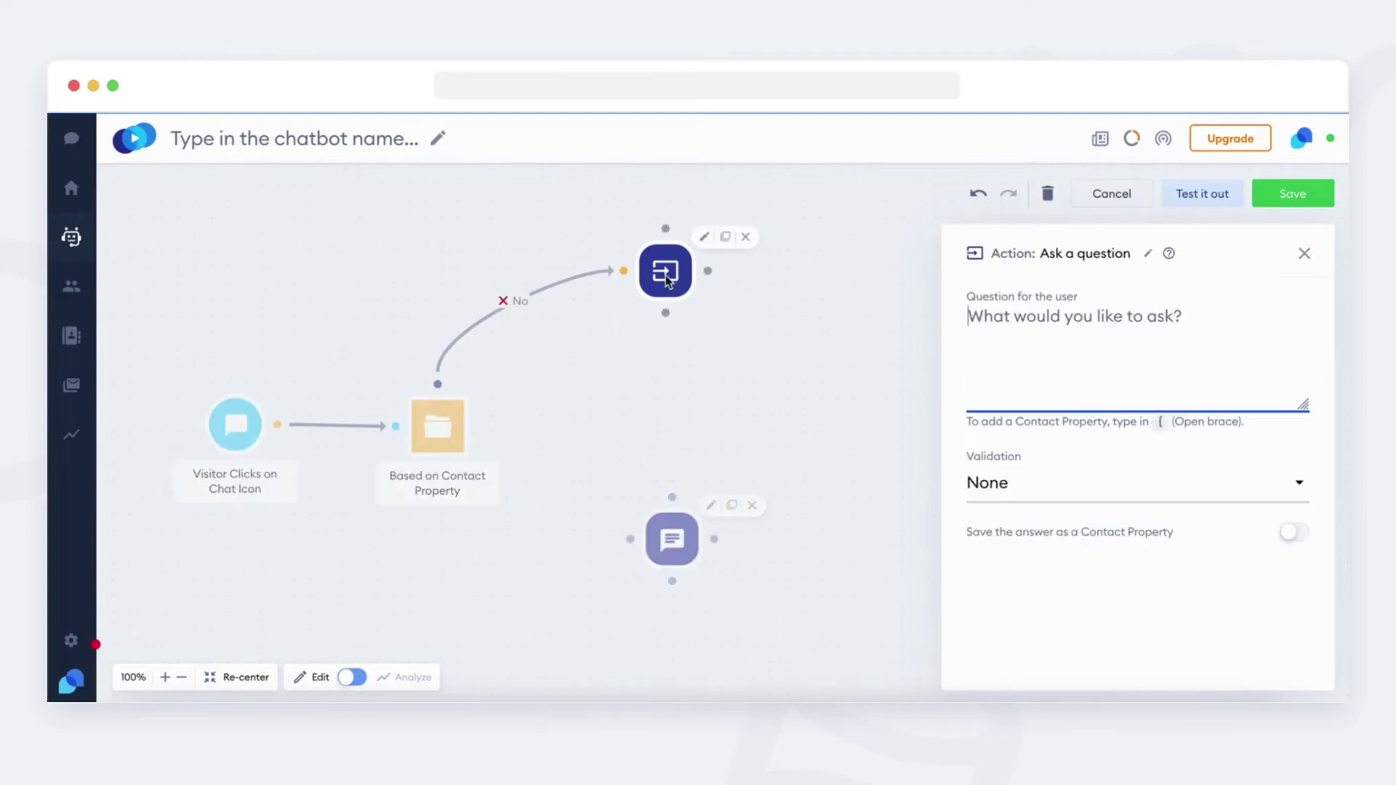
{"action": "type", "text": "Wha"}
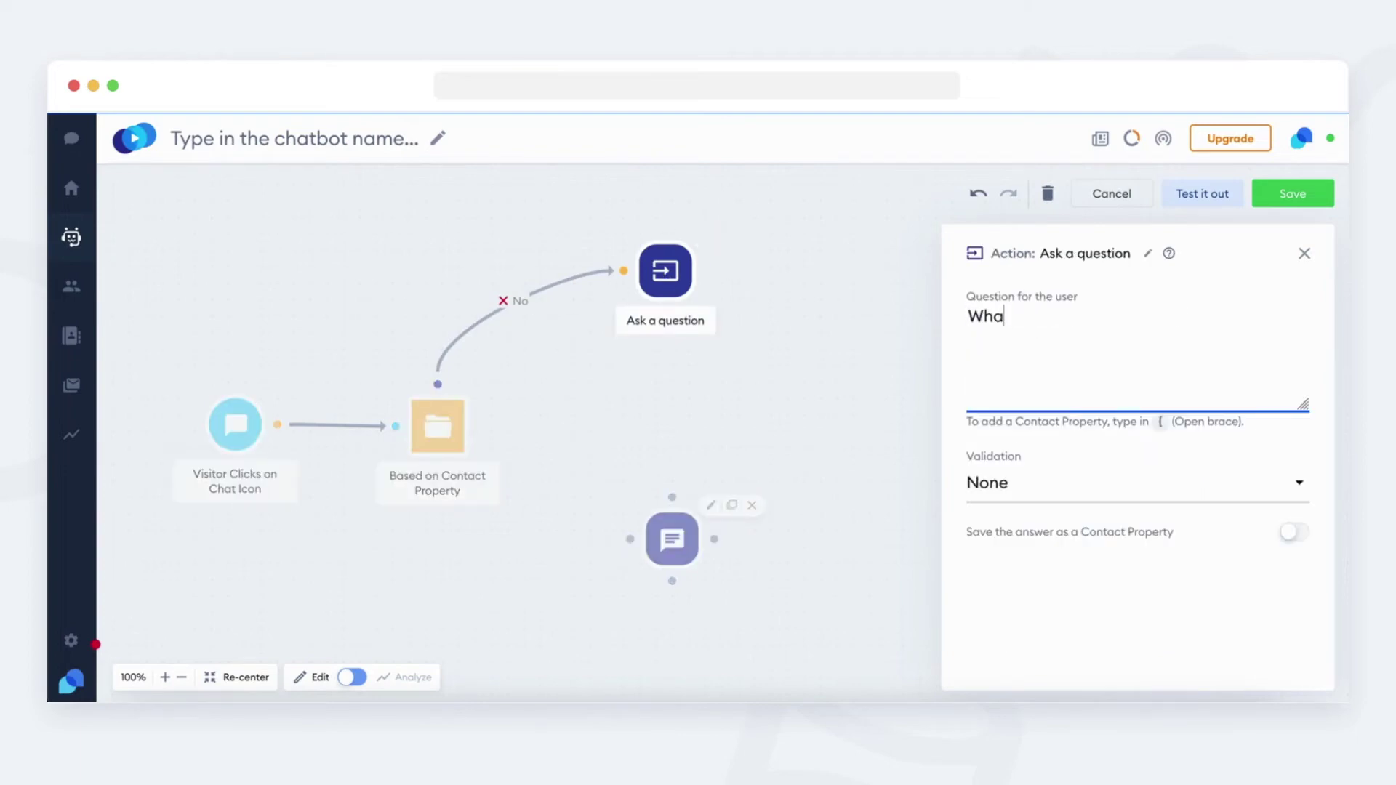
{"action": "type", "text": "t's yi"}
{"action": "type", "text": "our name?"}
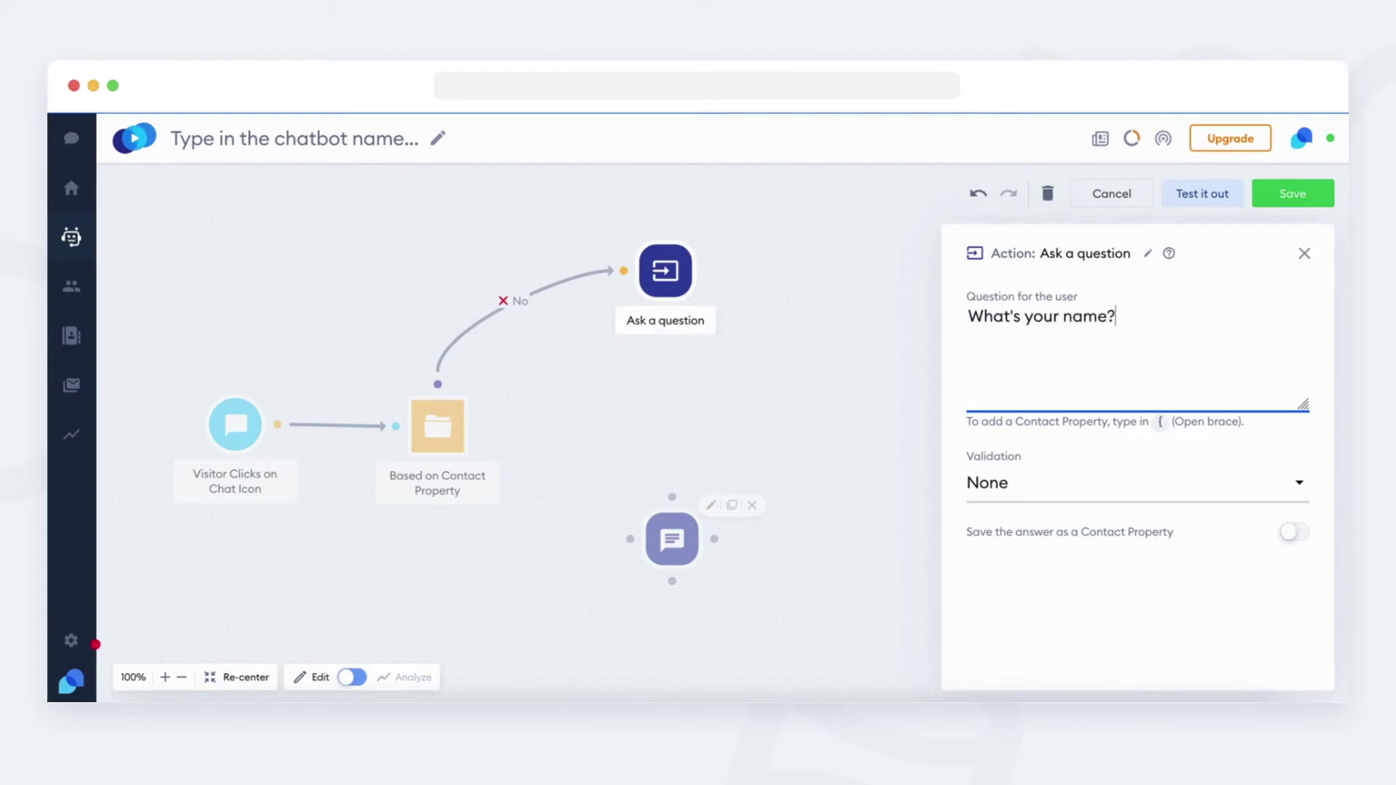
- Validate the answer as Name and save it to the 'name' contact property
{"action": "left_click", "coordinate": [1034, 488]}
{"action": "left_click", "coordinate": [1028, 558]}
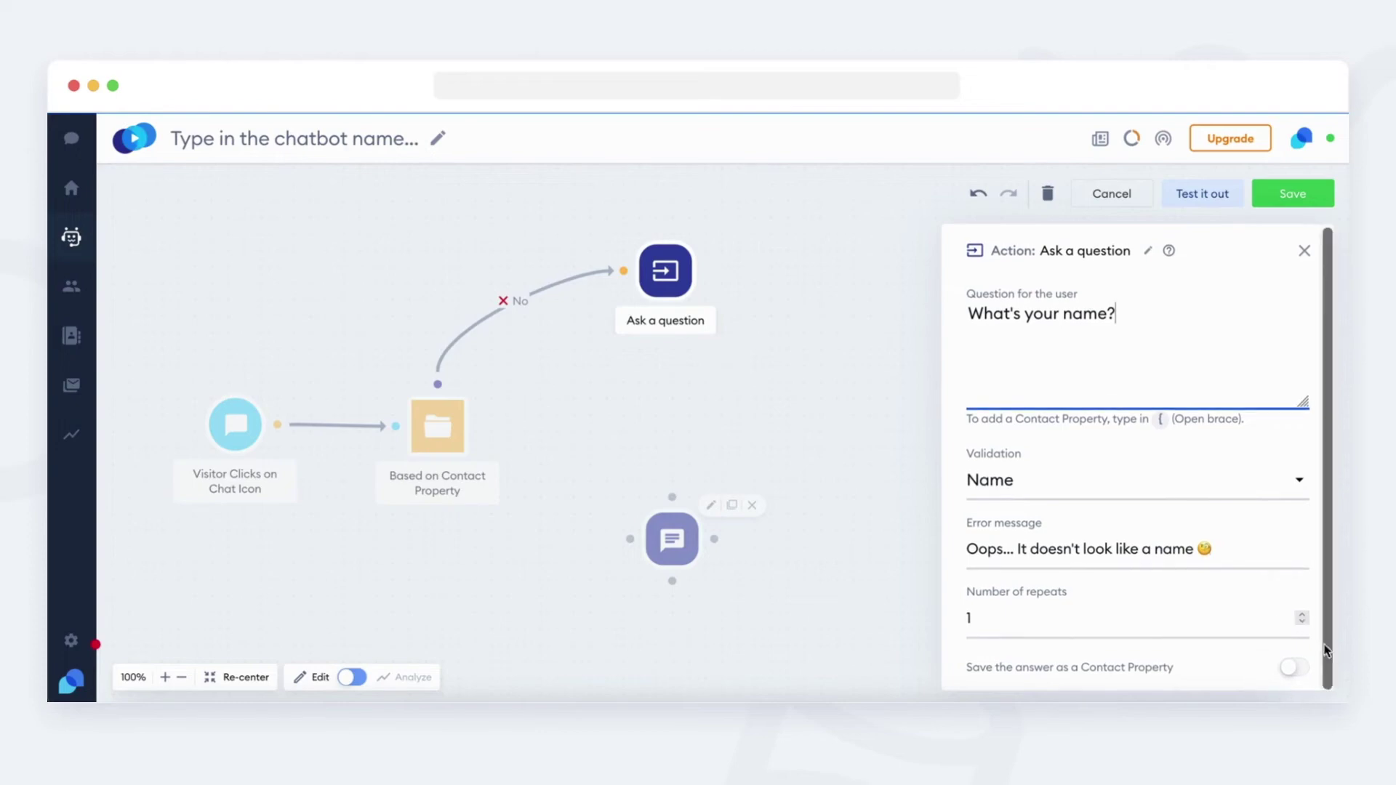
{"action": "left_click", "coordinate": [1298, 668]}
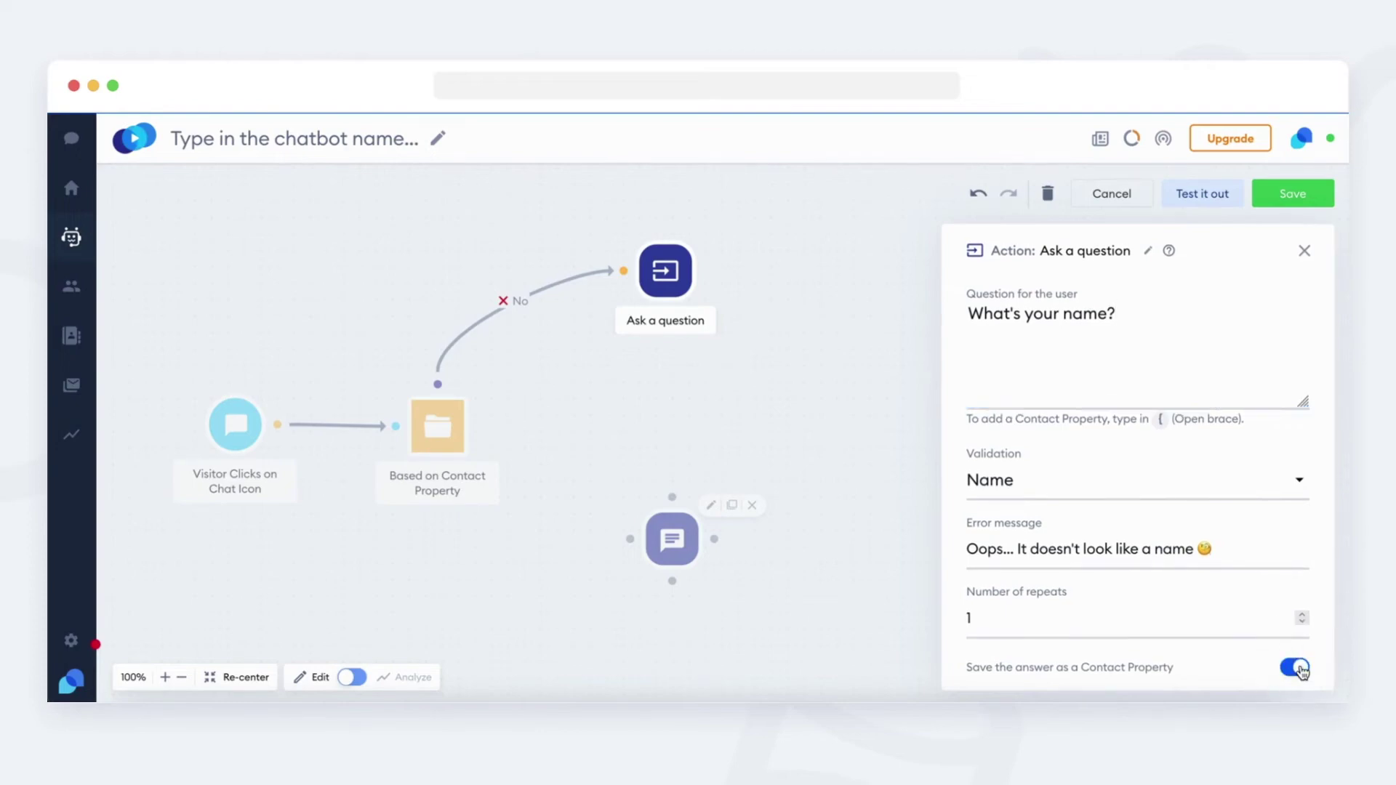
{"action": "scroll", "coordinate": [1301, 673], "scroll_direction": "down", "scroll_amount": 1}
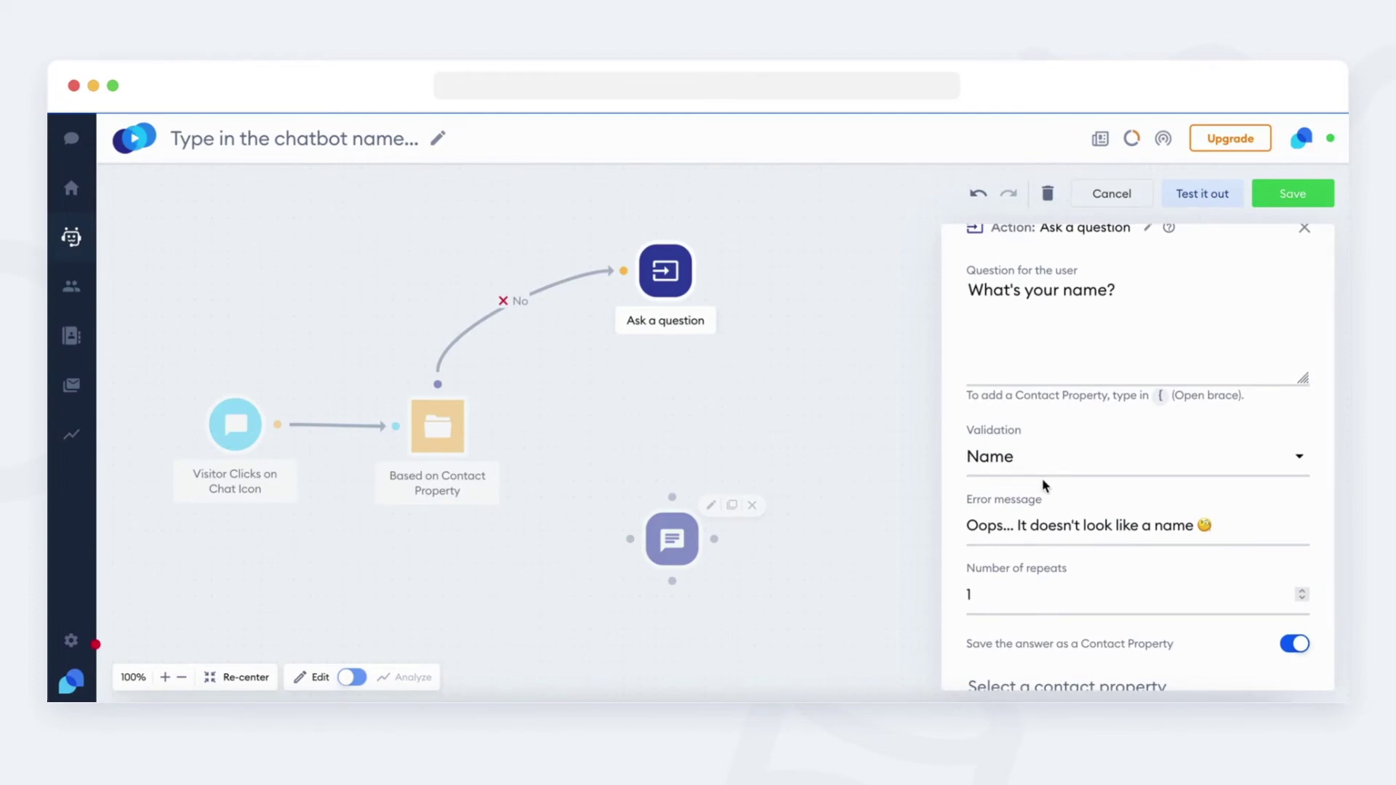
{"action": "scroll", "coordinate": [1042, 481], "scroll_direction": "down", "scroll_amount": 2}
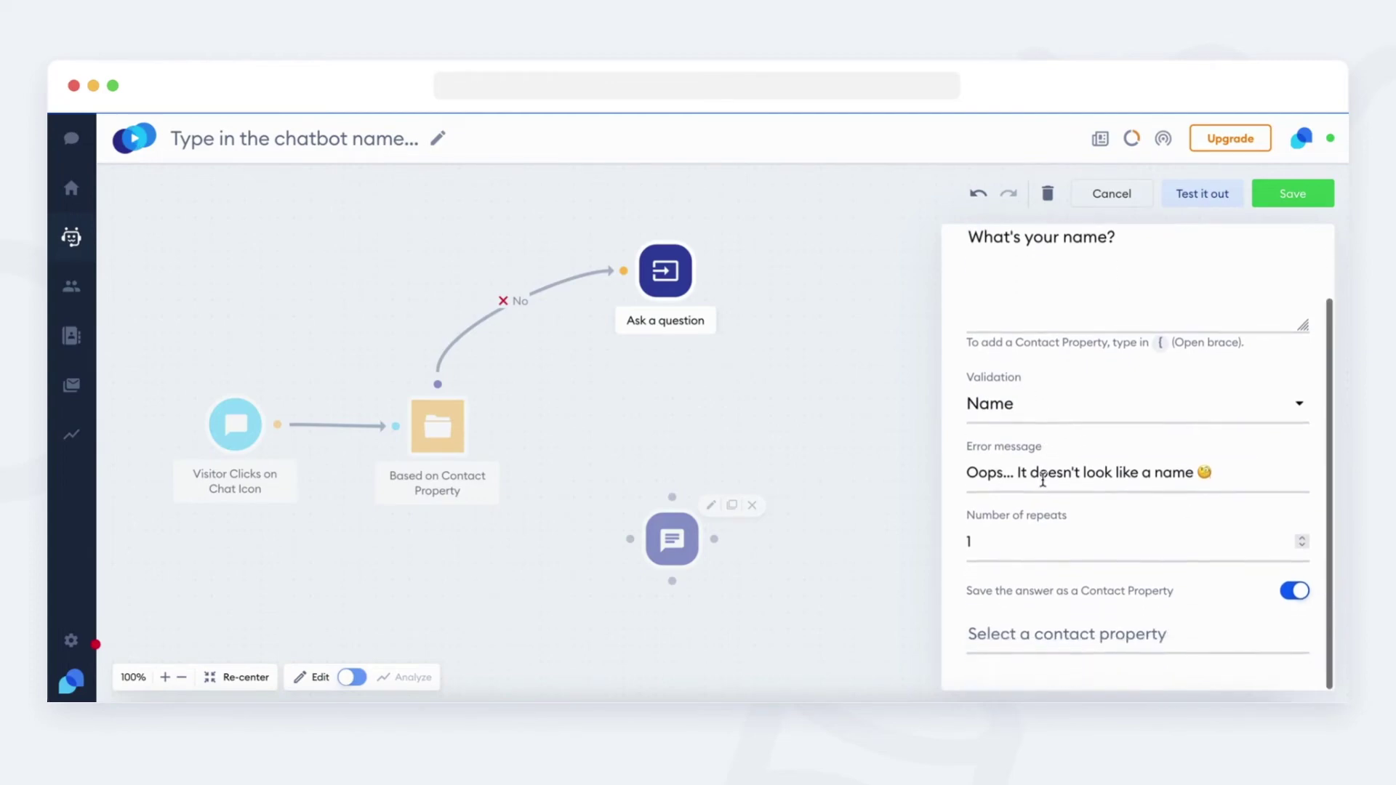
{"action": "left_click", "coordinate": [1073, 631]}
{"action": "left_click", "coordinate": [1052, 617]}
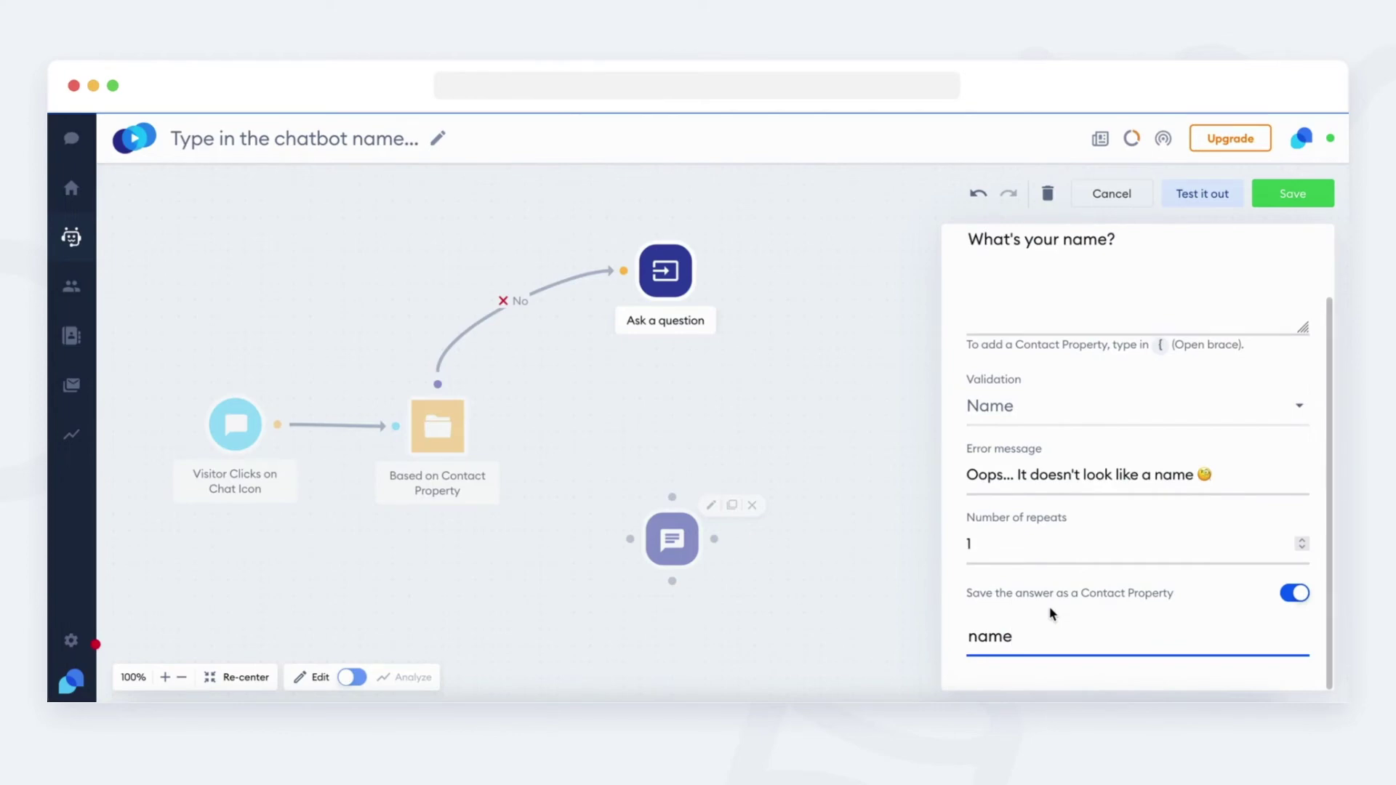
{"action": "left_click", "coordinate": [877, 443]}
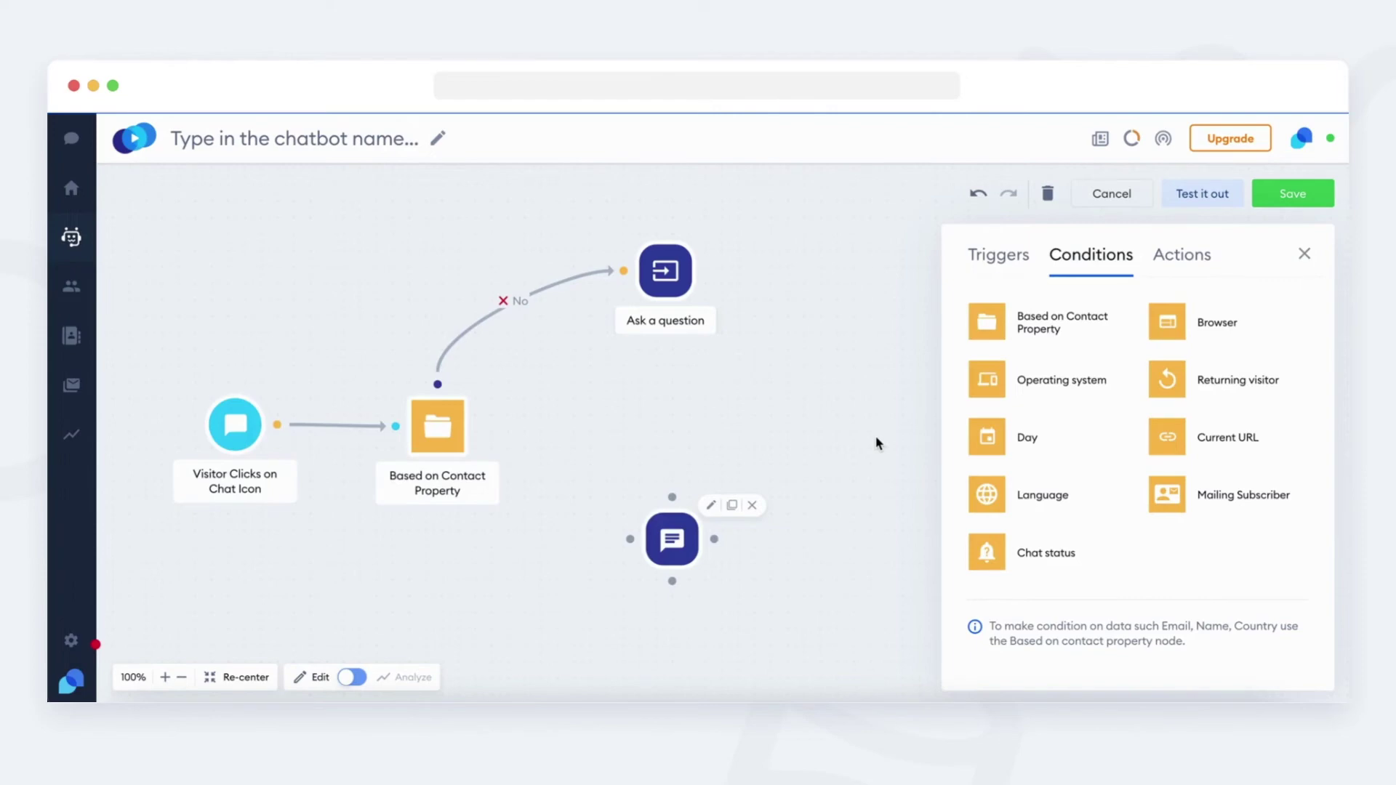
- Connect the Yes branch to the chat message and make it read "Hi, {name}"
{"action": "mouse_move", "coordinate": [439, 466]}
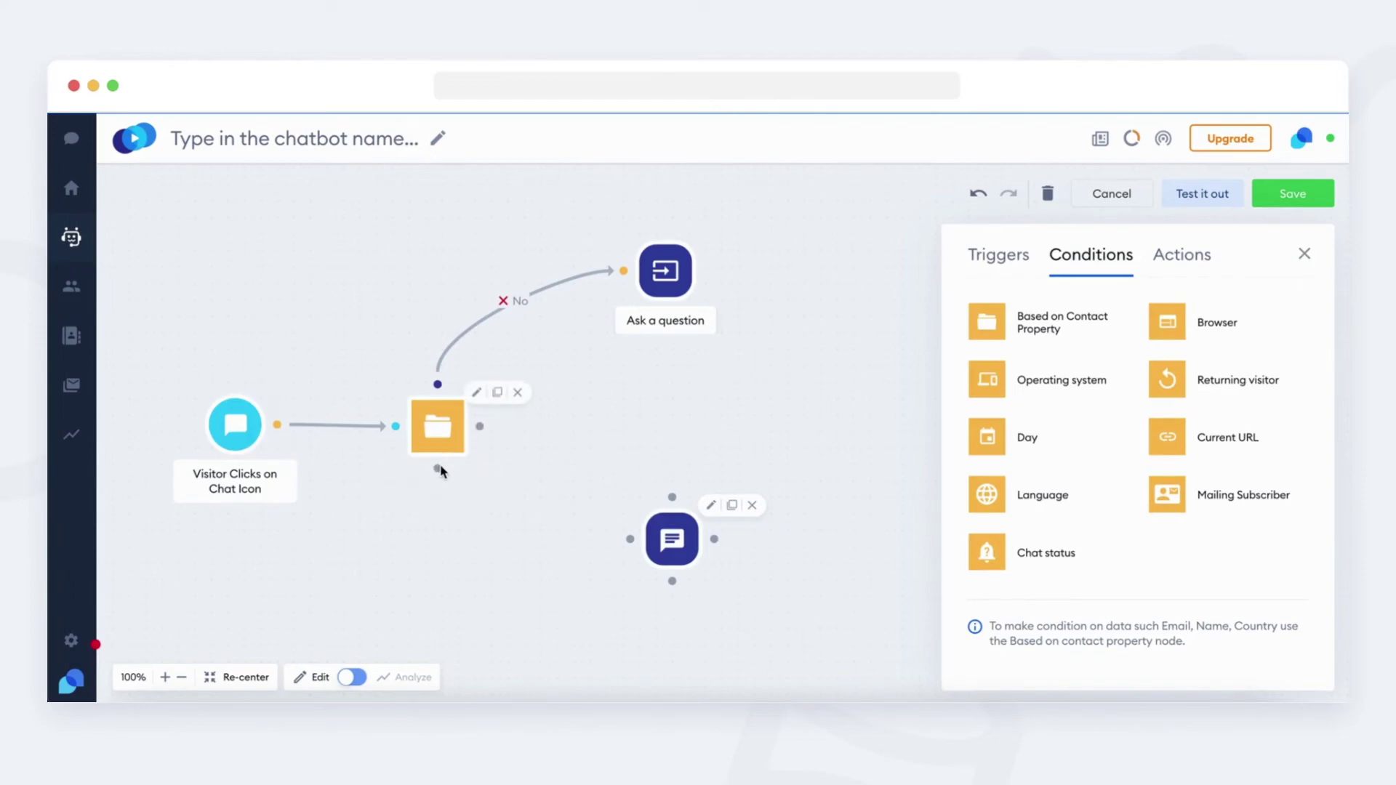
{"action": "left_click_drag", "start_coordinate": [439, 468], "coordinate": [631, 539]}
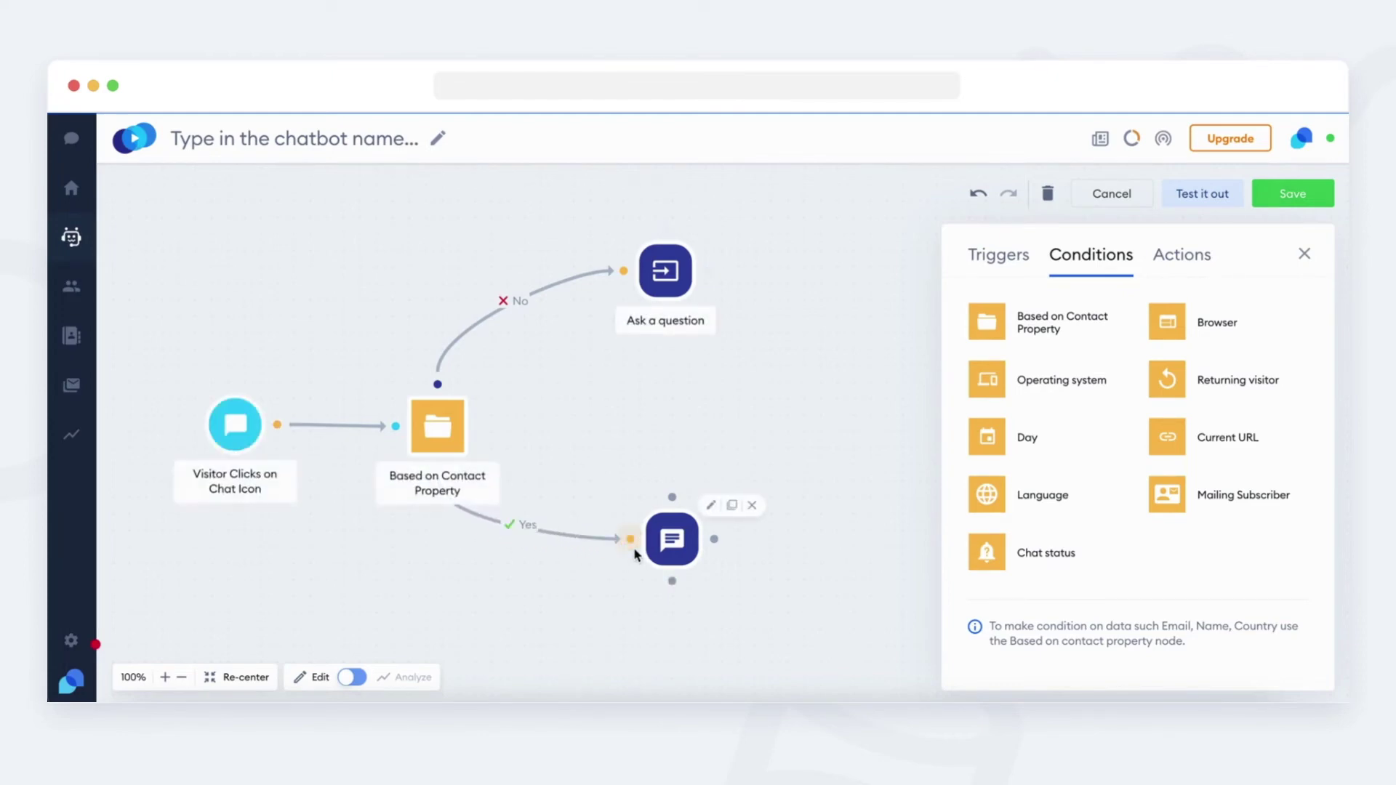
{"action": "left_click", "coordinate": [670, 550]}
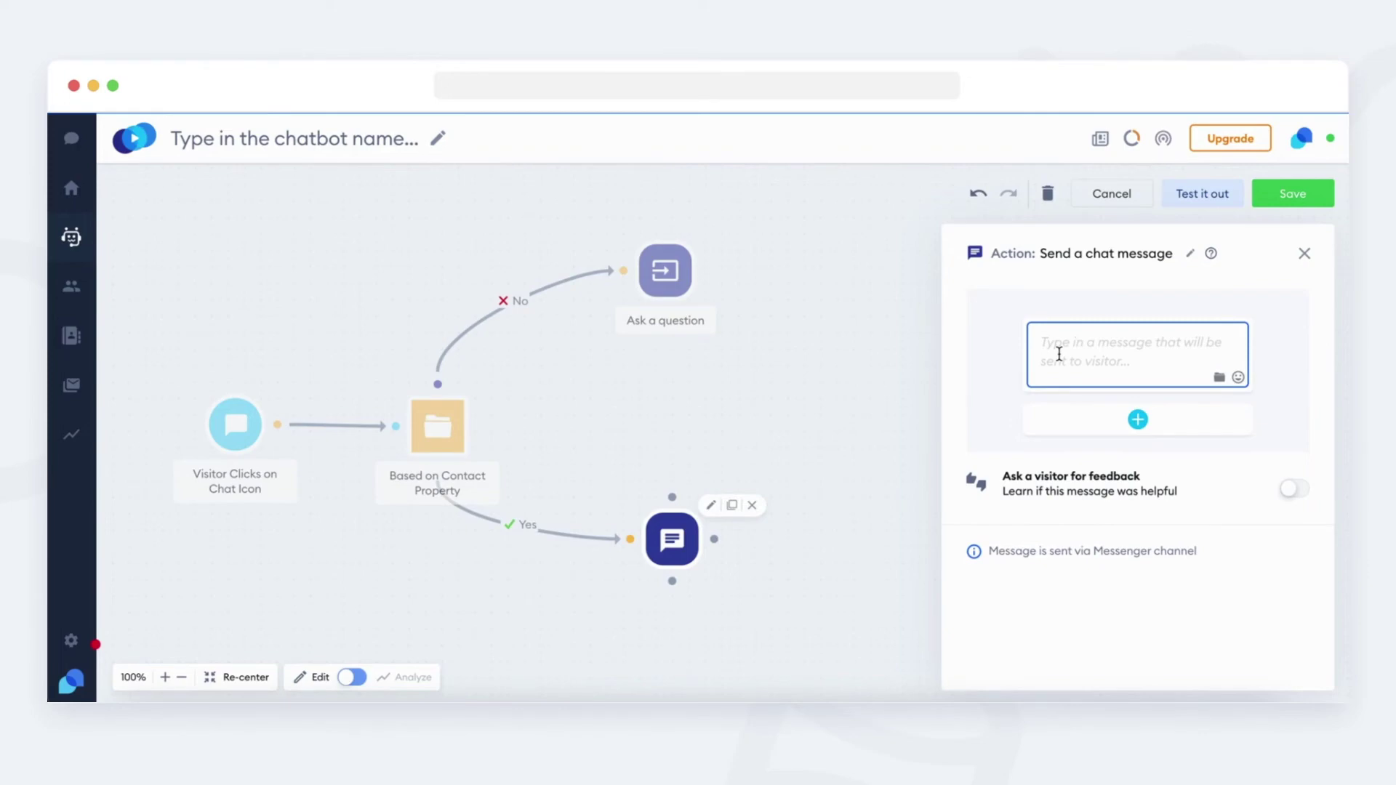
{"action": "type", "text": "Hi,"}
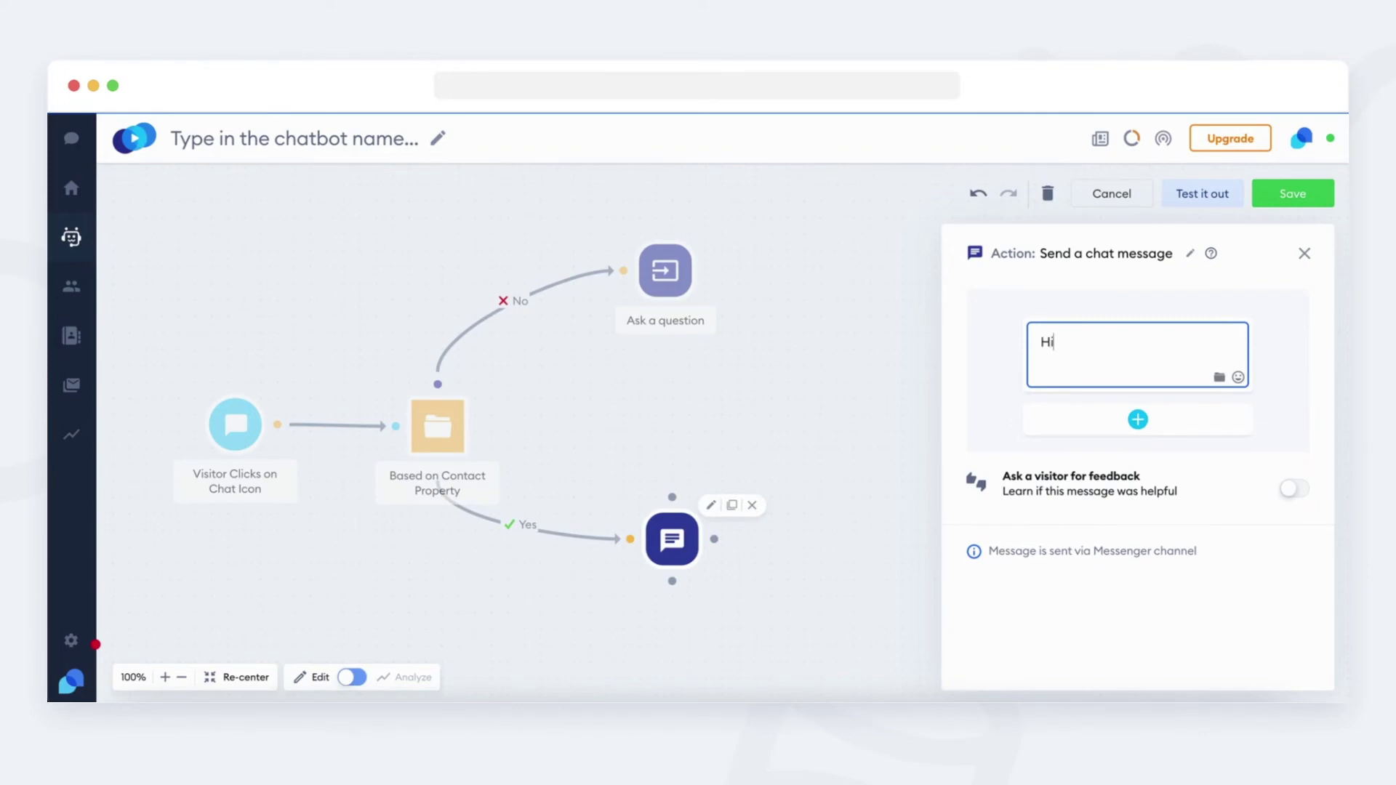
{"action": "left_click", "coordinate": [1219, 377]}
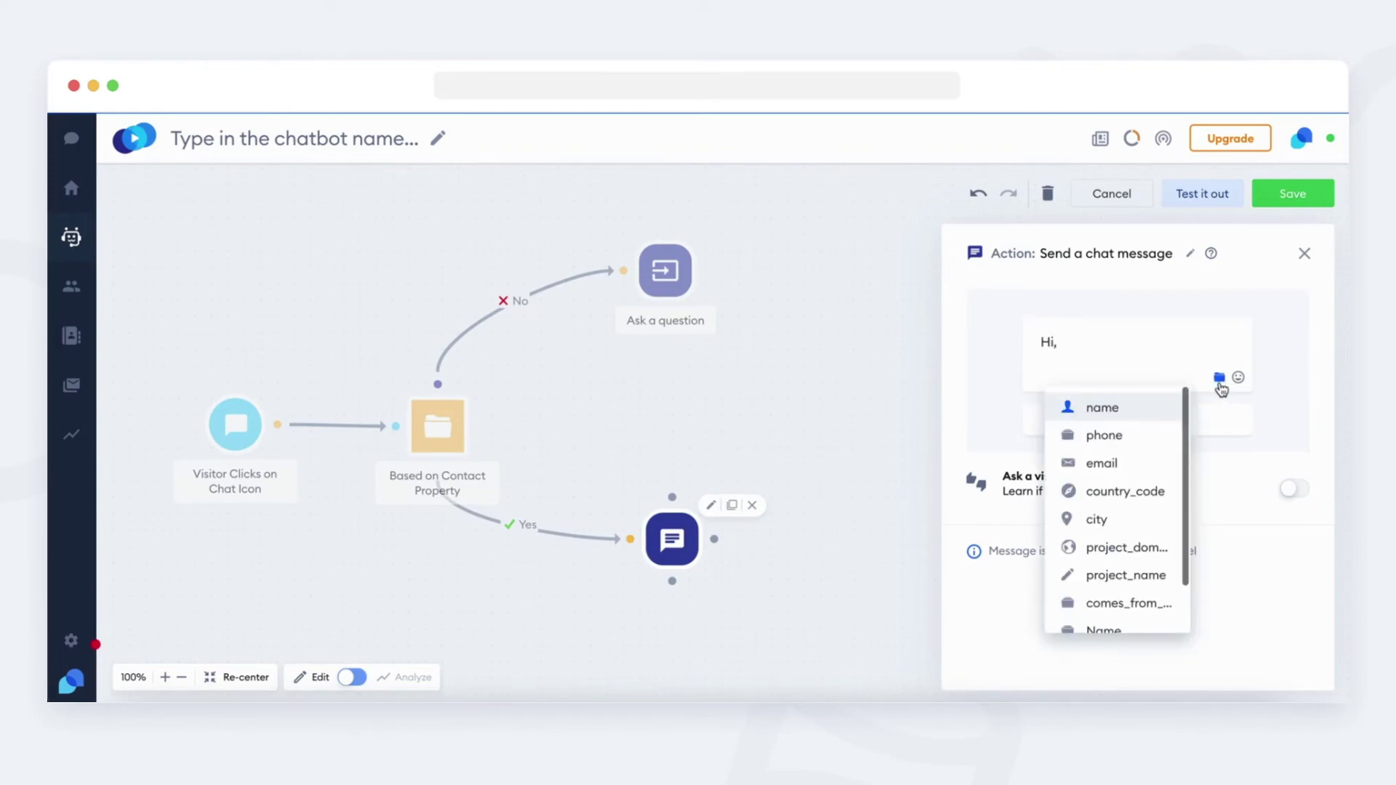
{"action": "left_click", "coordinate": [1148, 415]}
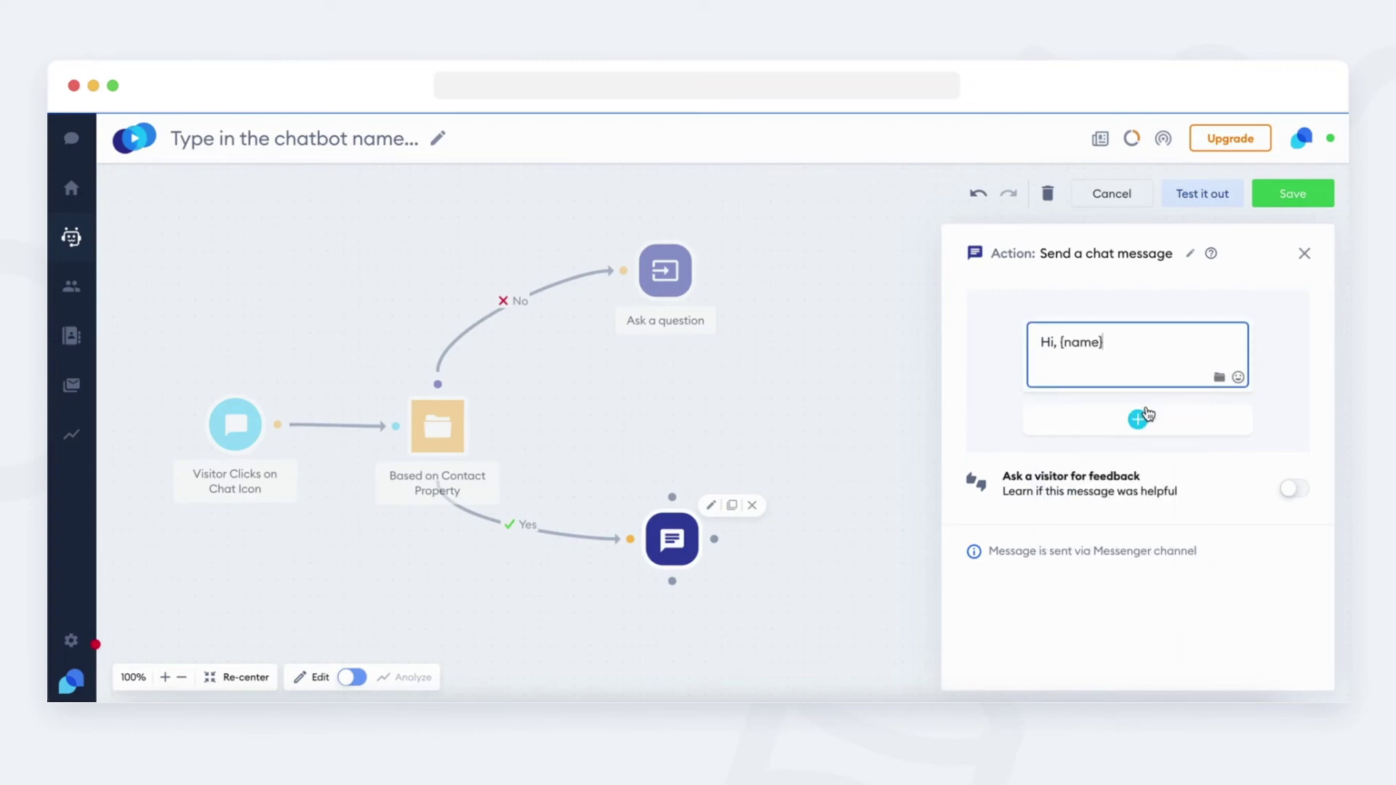
- Link the question's Success outcome to the greeting message
{"action": "left_click", "coordinate": [918, 365]}
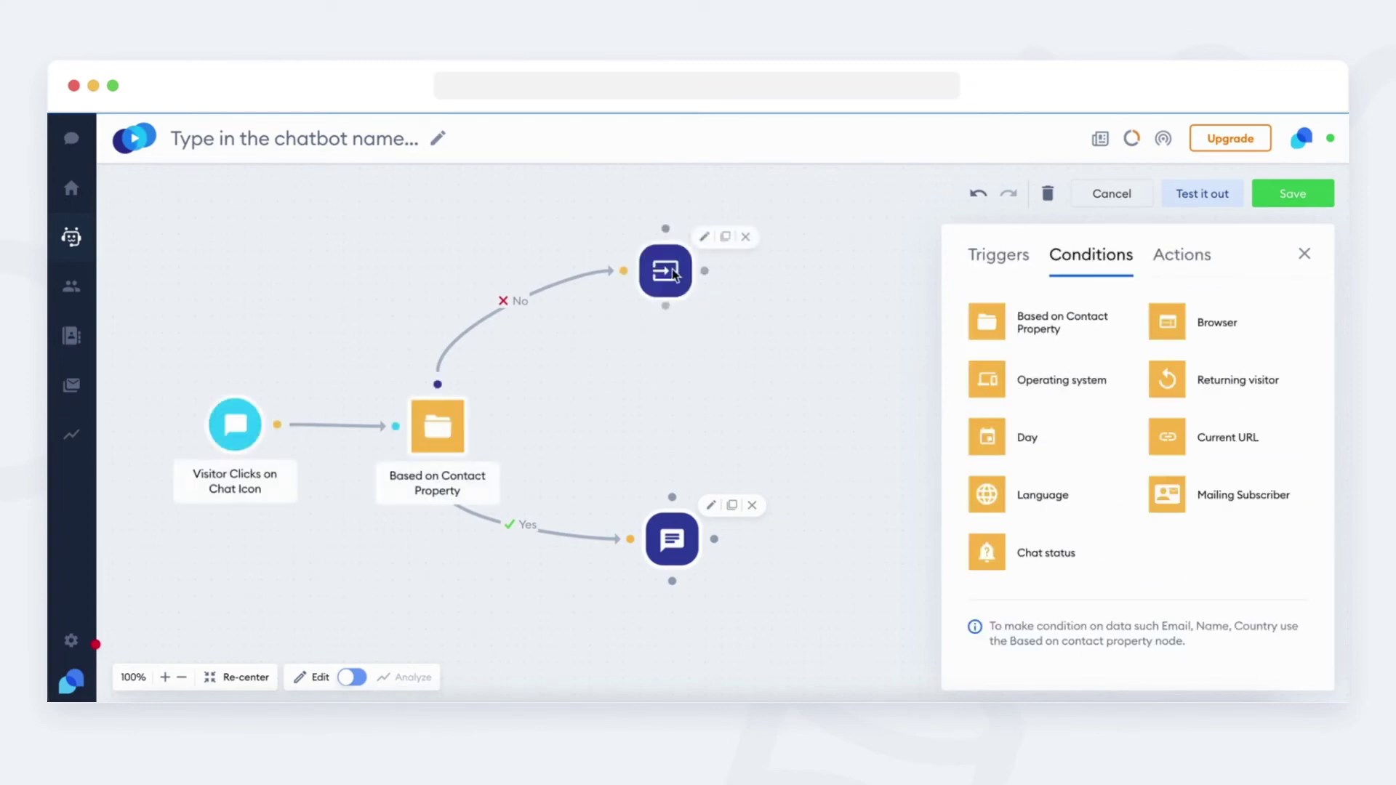
{"action": "left_click_drag", "start_coordinate": [672, 270], "coordinate": [679, 499]}
{"action": "left_click_drag", "start_coordinate": [681, 546], "coordinate": [687, 552]}
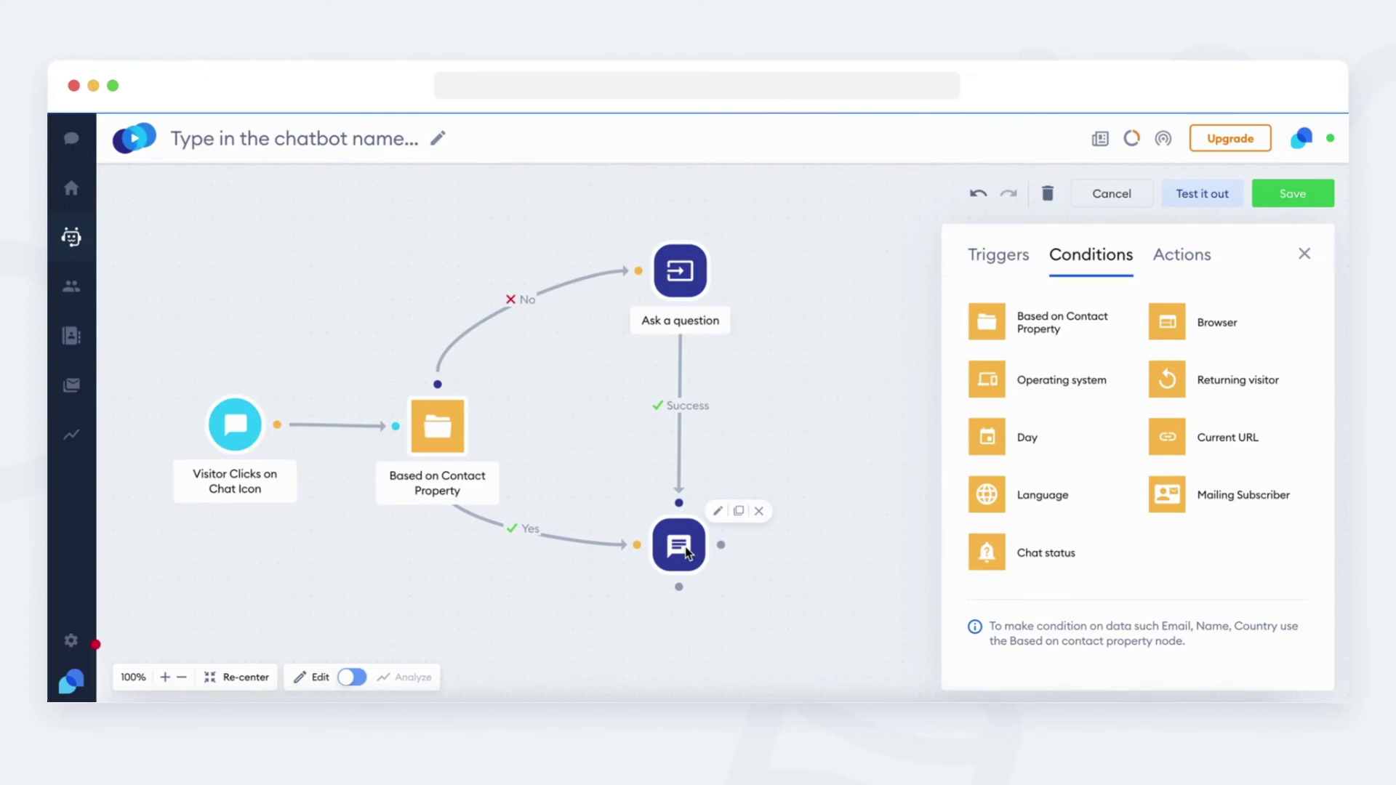
- Run a test preview and answer the name question with a test name
{"action": "left_click", "coordinate": [1229, 200]}
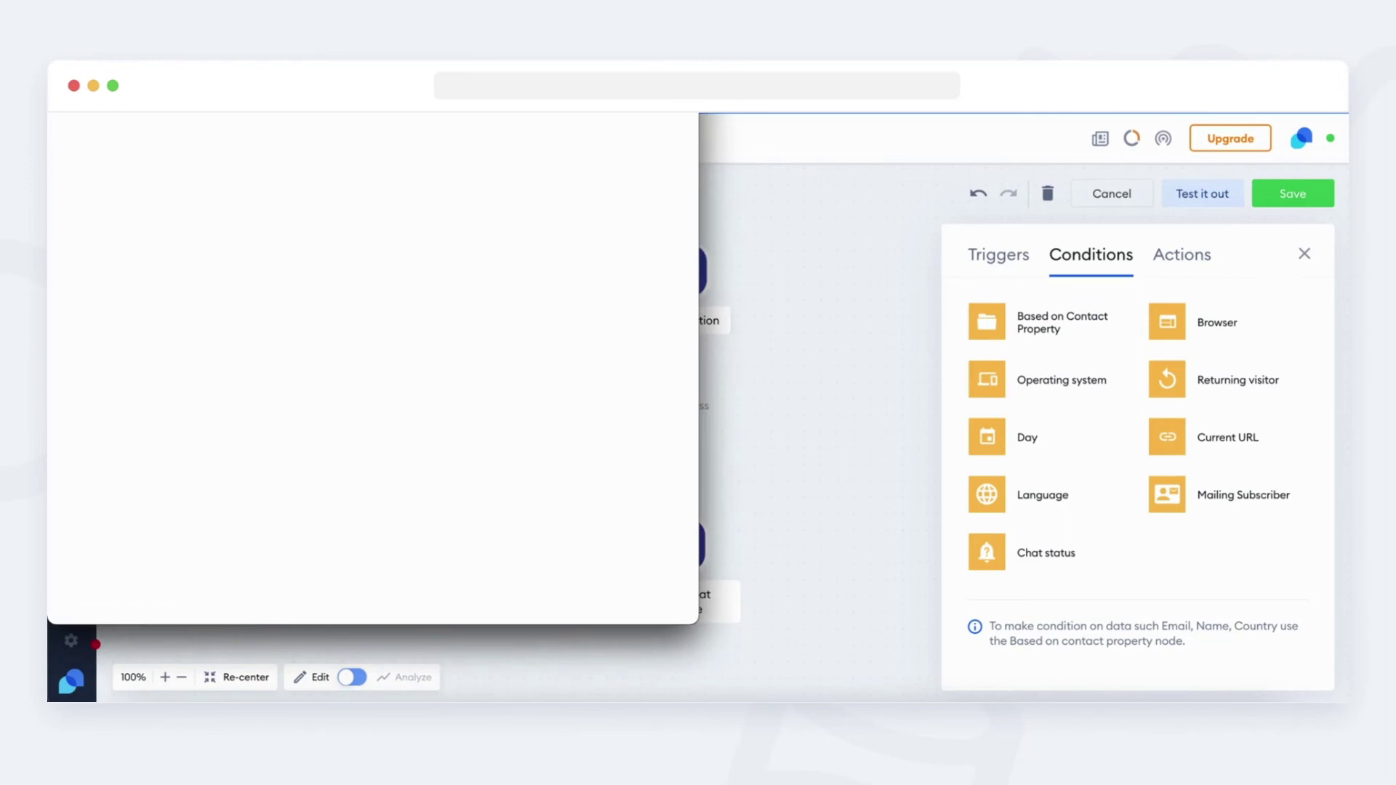
{"action": "left_click_drag", "start_coordinate": [595, 123], "coordinate": [724, 98]}
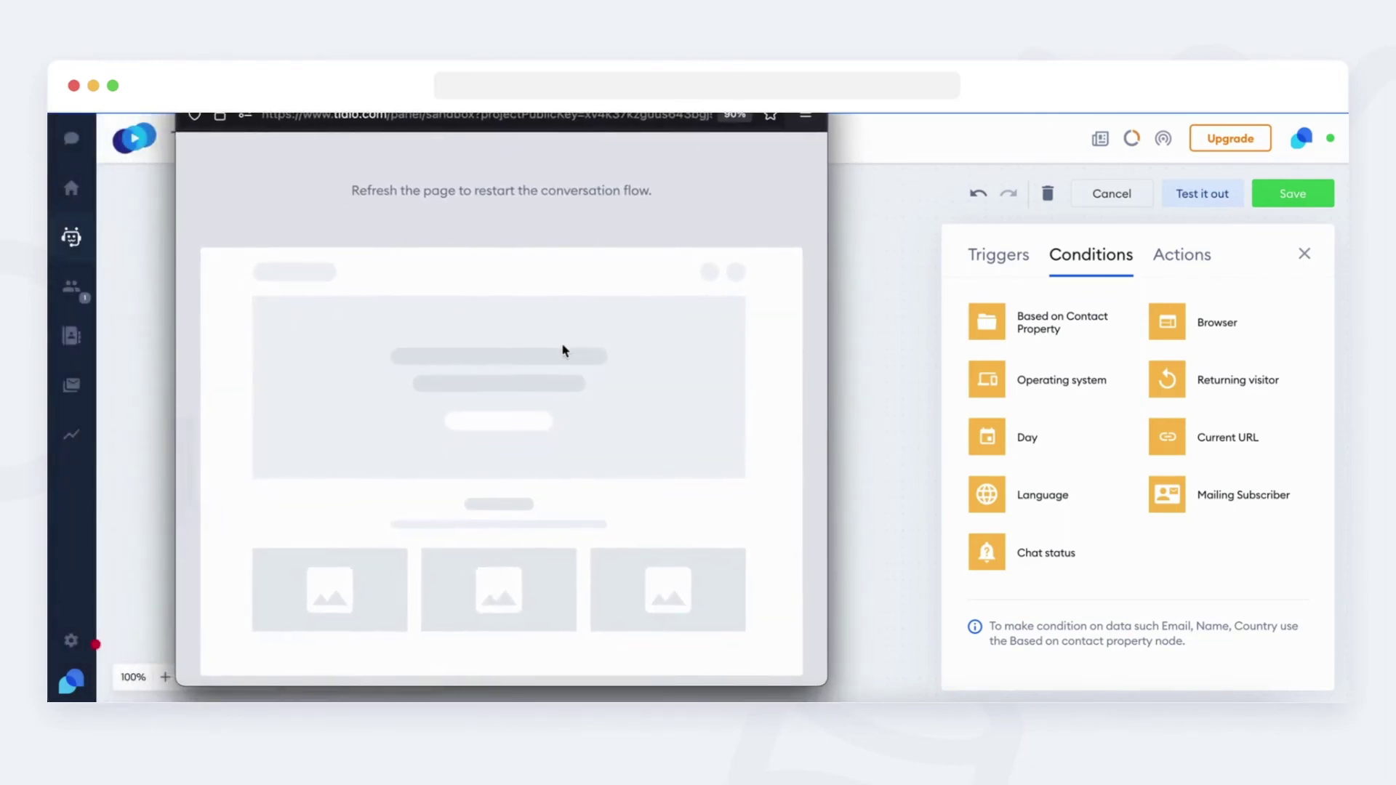
{"action": "left_click", "coordinate": [772, 621]}
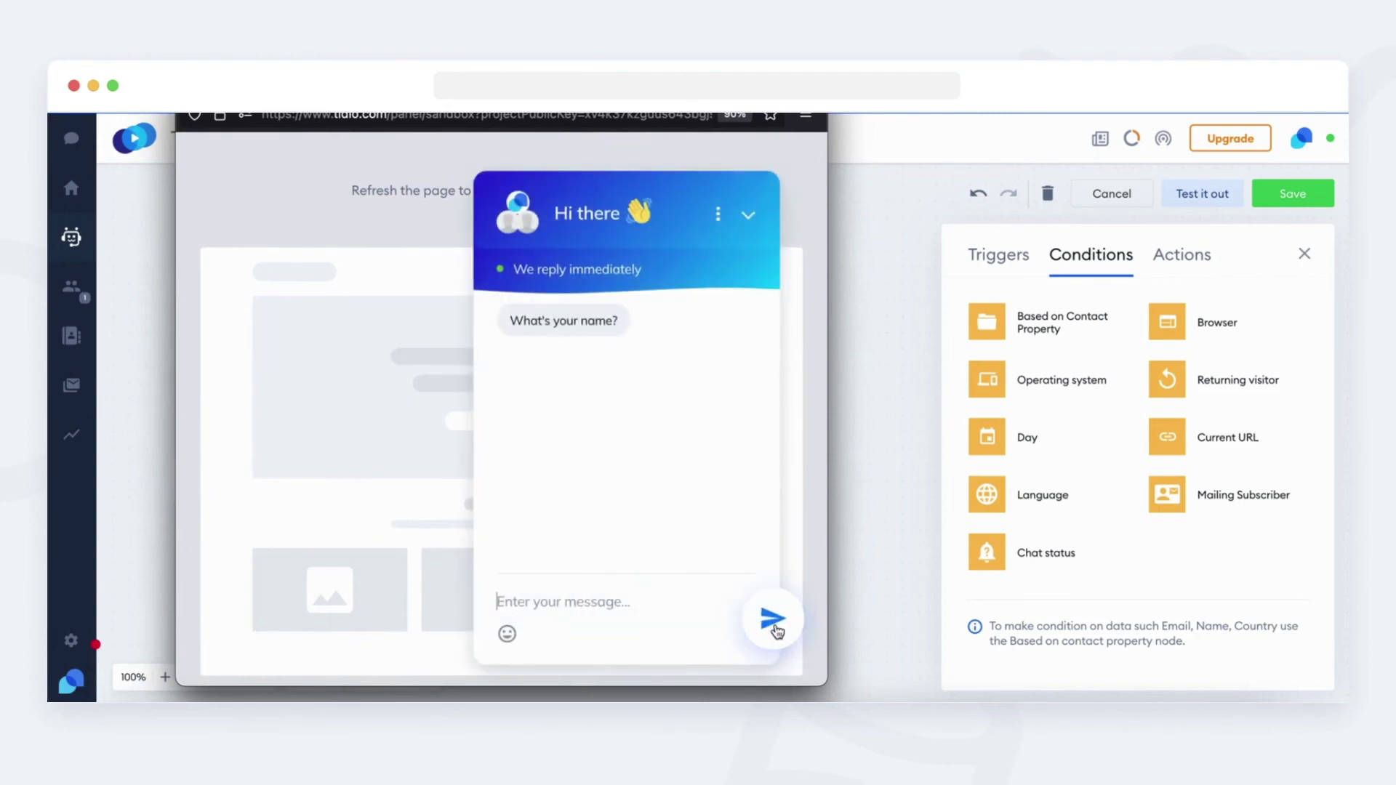
{"action": "left_click", "coordinate": [597, 604]}
{"action": "type", "text": "Sara"}
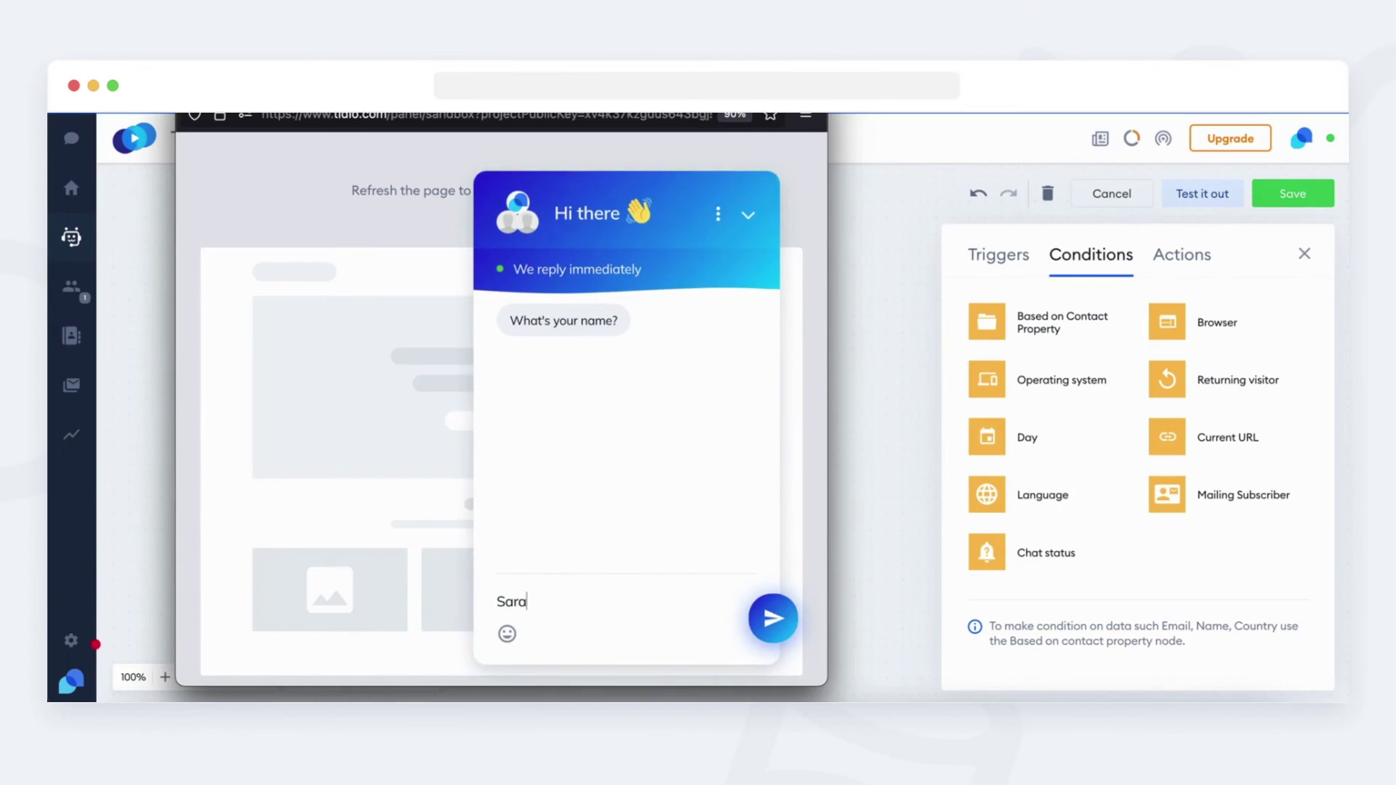
{"action": "key", "text": "Return"}
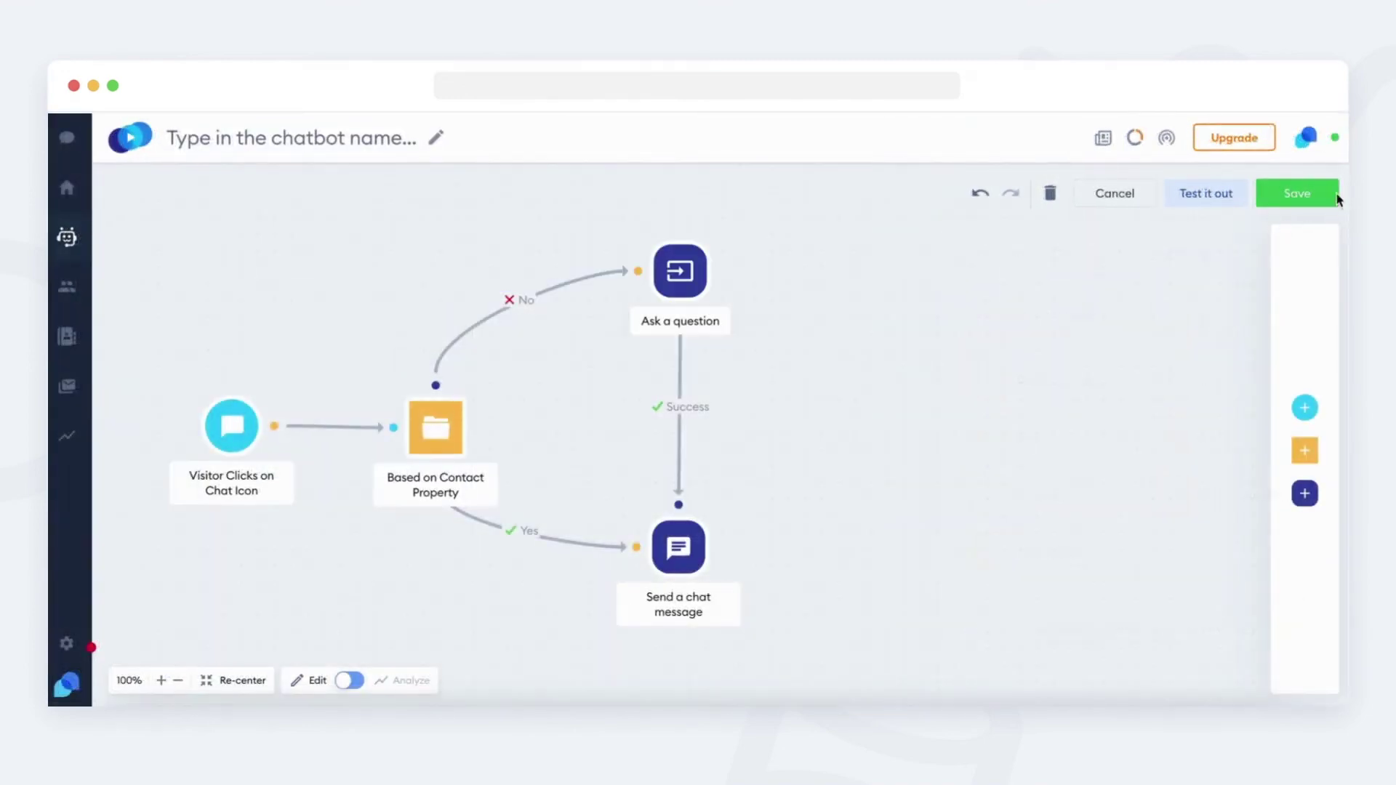
- Save the bot as 'Name bot' with purpose 'I want to generate leads'
{"action": "left_click", "coordinate": [1294, 196]}
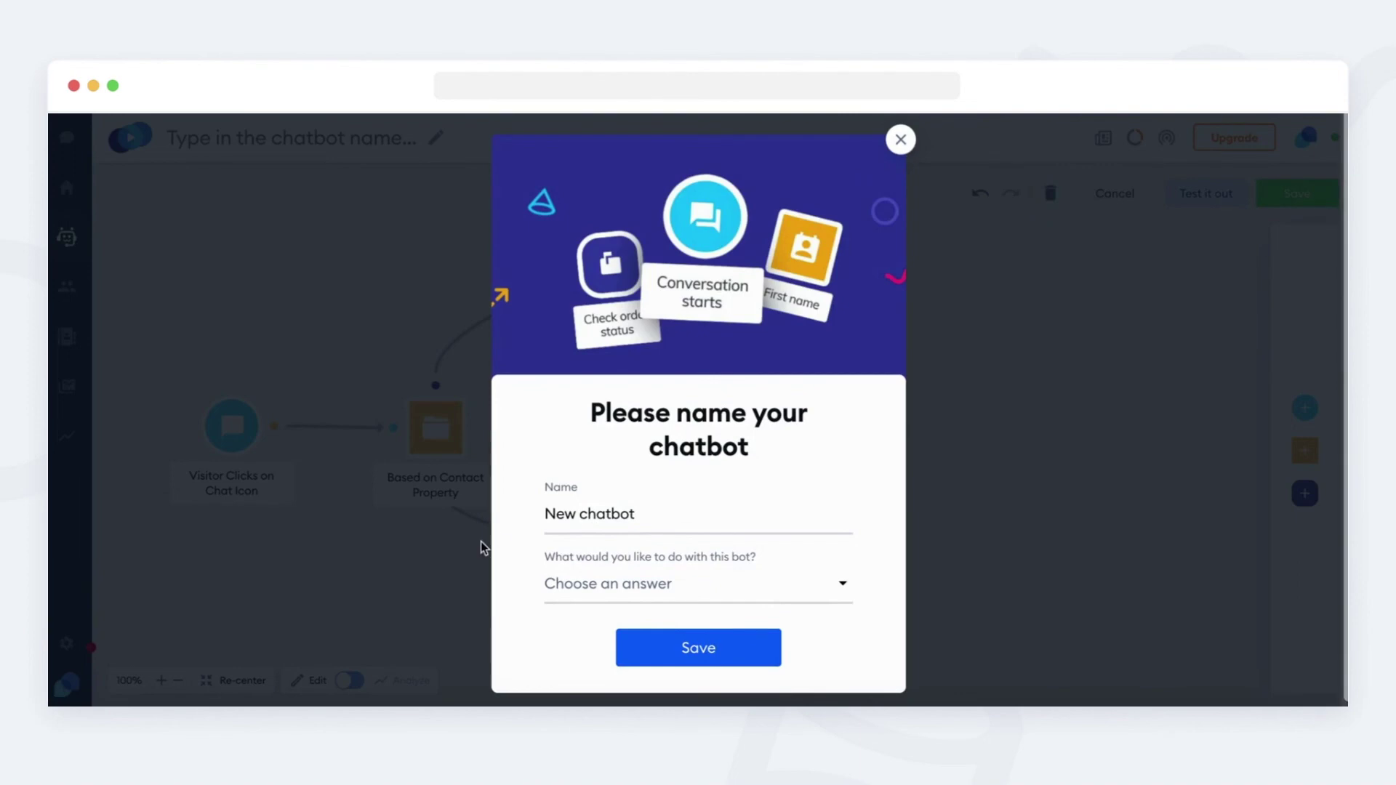
{"action": "left_click_drag", "start_coordinate": [658, 505], "coordinate": [541, 505]}
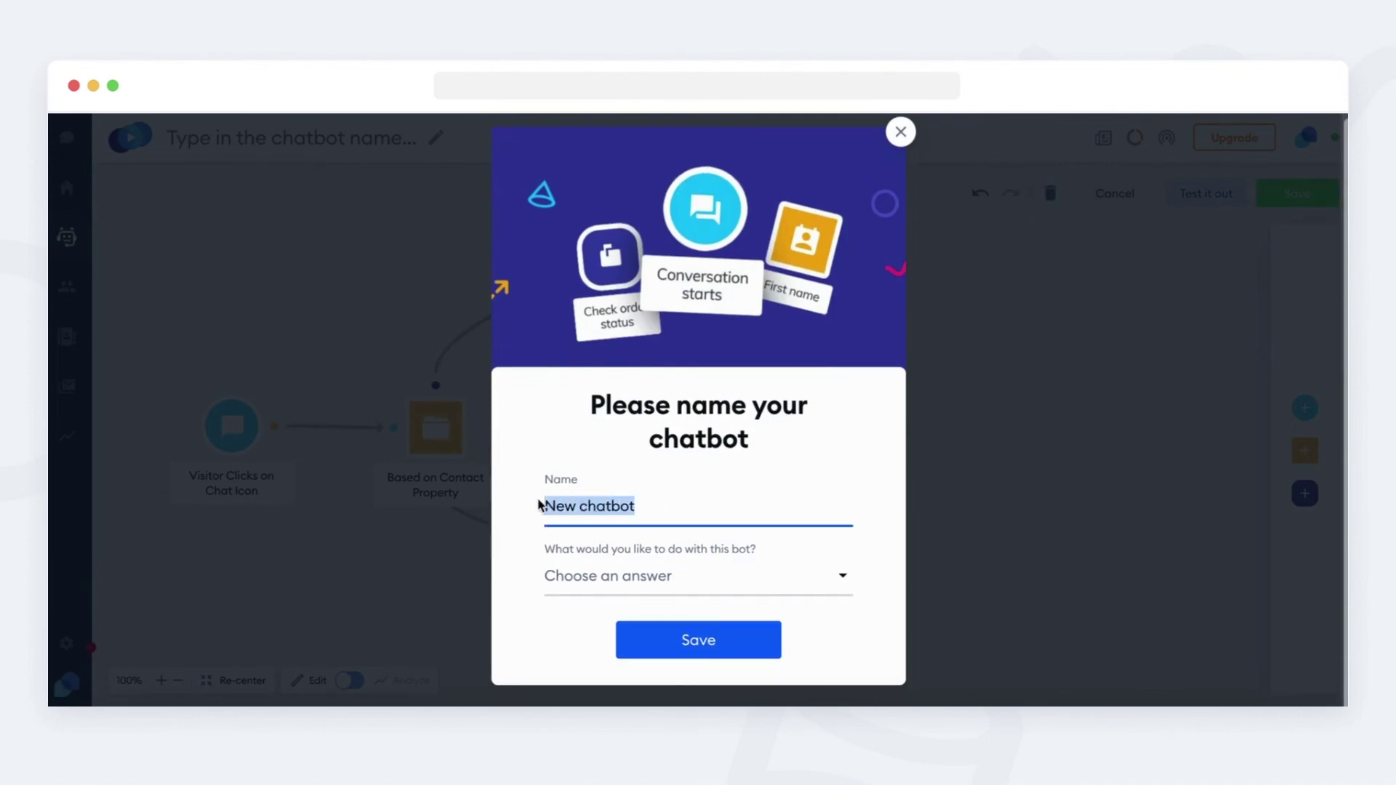
{"action": "key", "text": "BackSpace"}
{"action": "type", "text": "Name"}
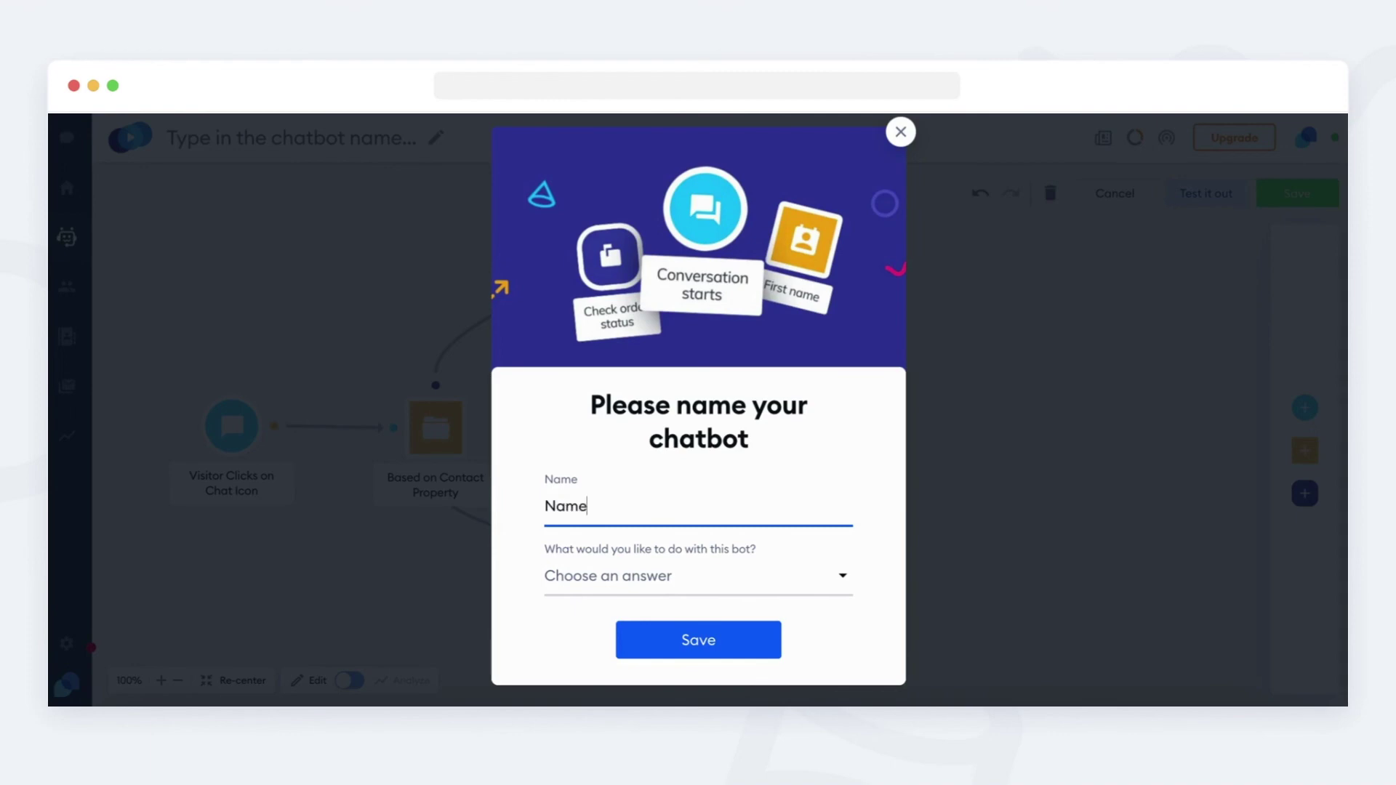
{"action": "type", "text": " bot"}
{"action": "left_click", "coordinate": [652, 589]}
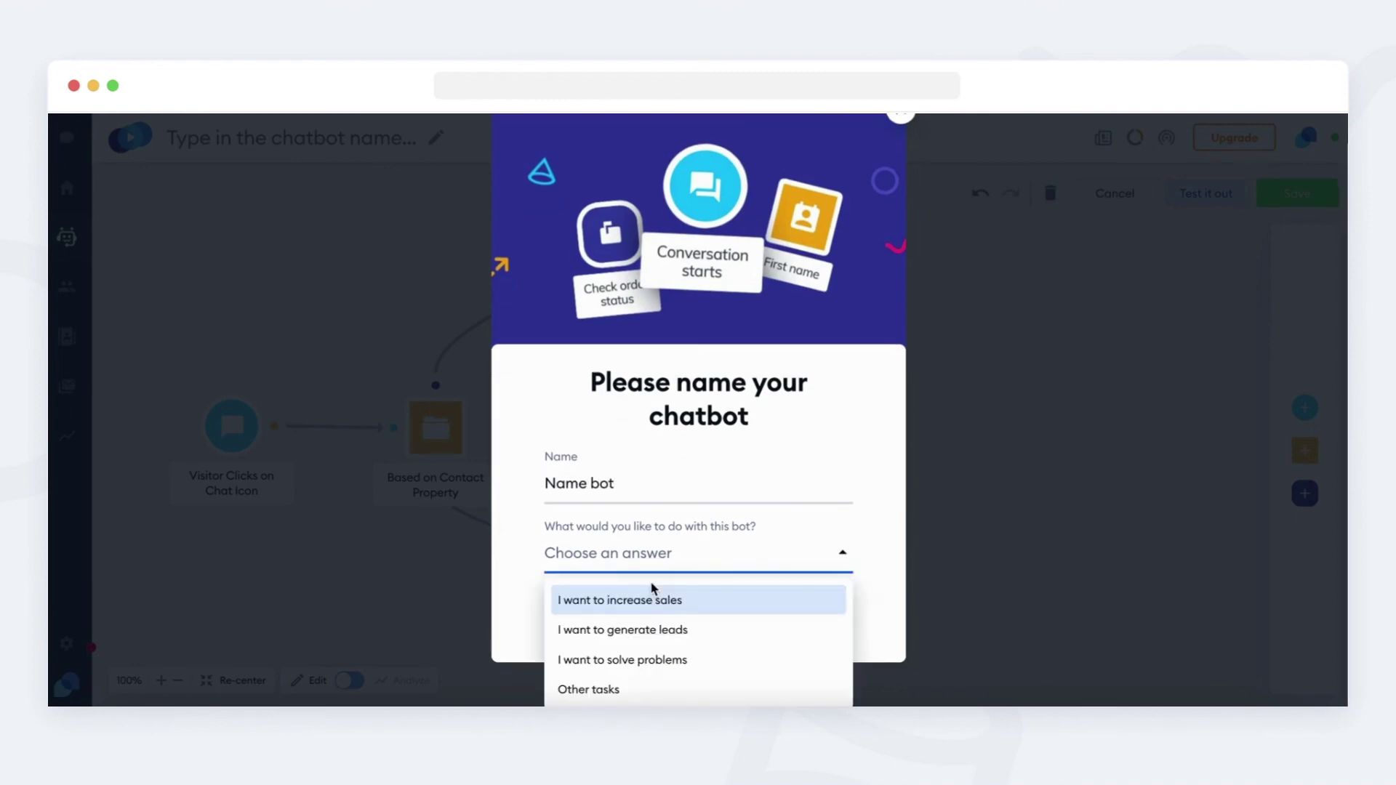
{"action": "left_click", "coordinate": [664, 630]}
{"action": "left_click", "coordinate": [703, 642]}
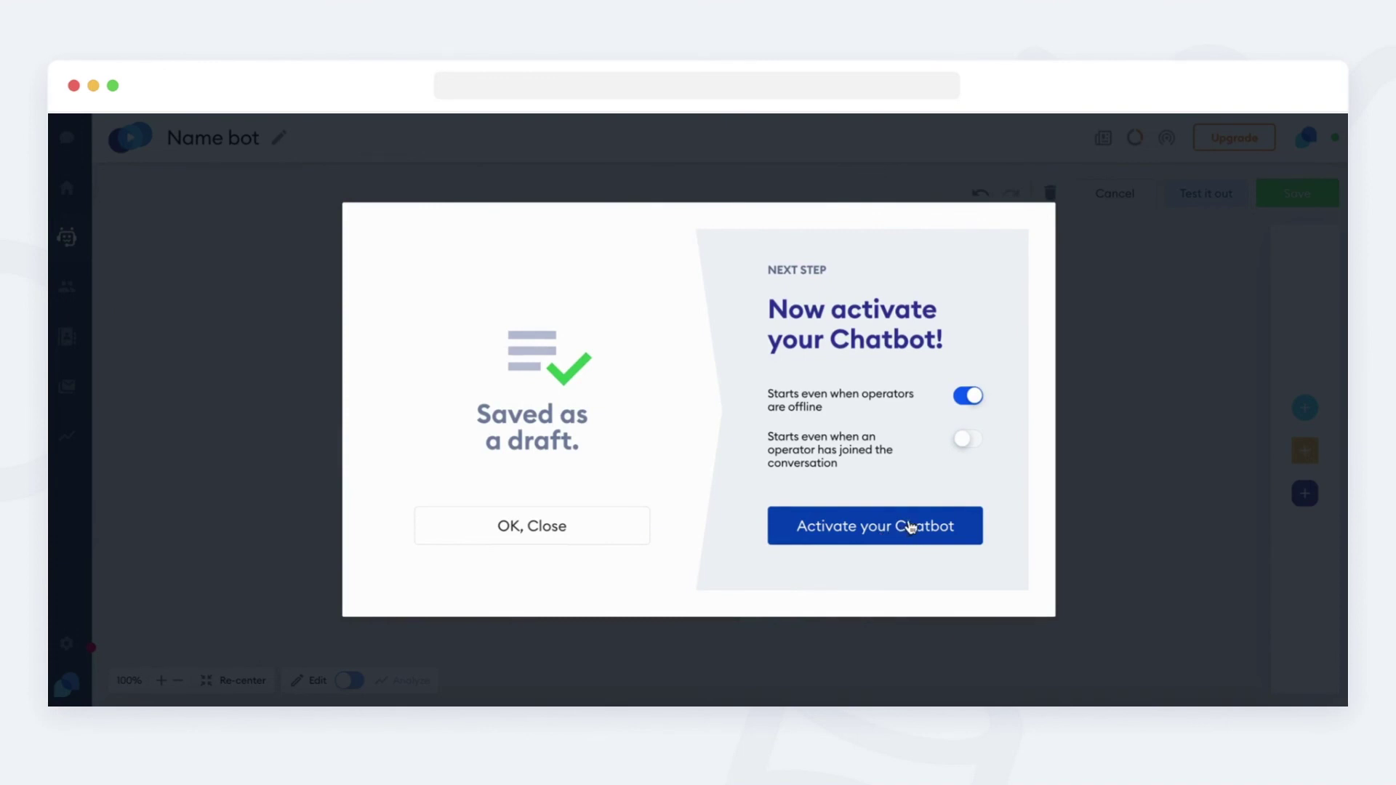
- Activate 'Name bot' from the saved-as-draft dialog
{"action": "left_click", "coordinate": [901, 529]}
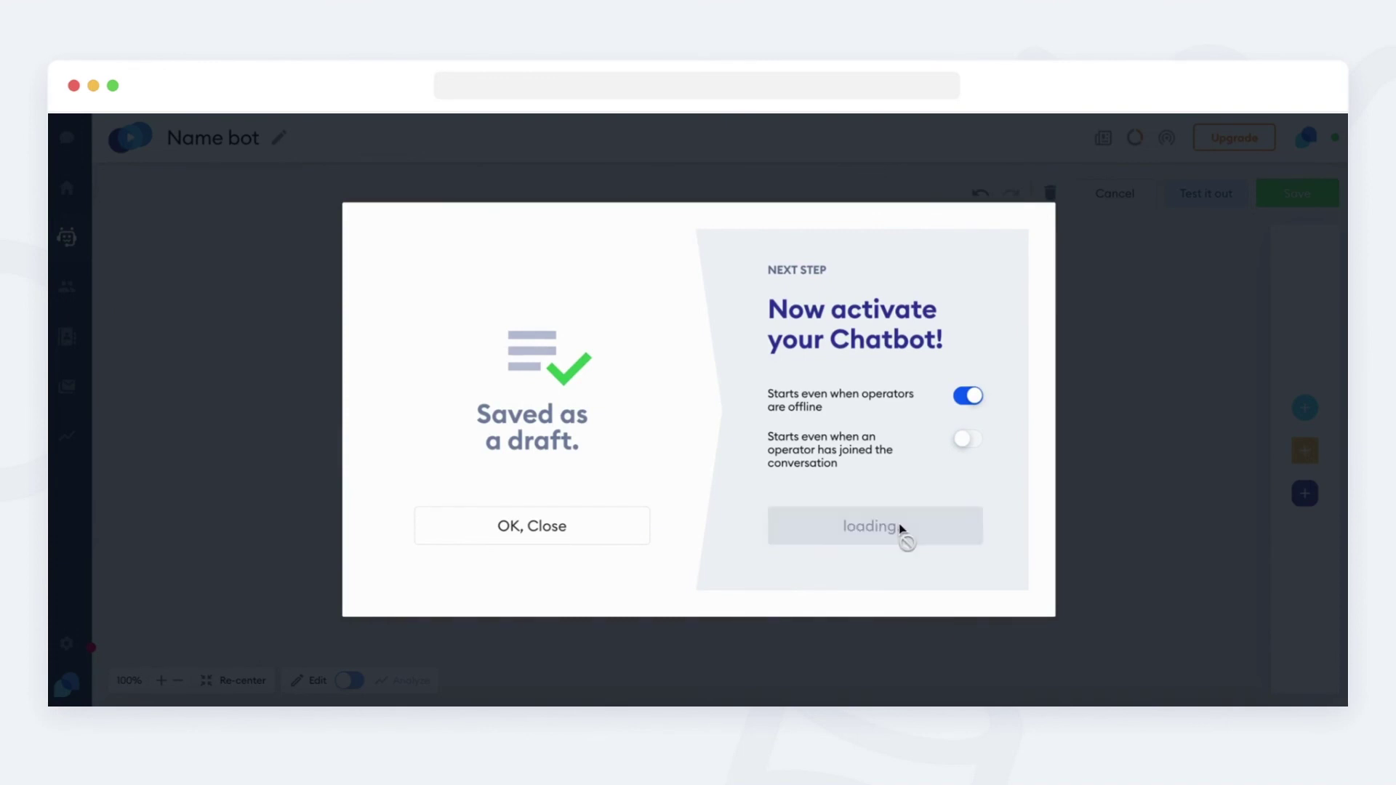